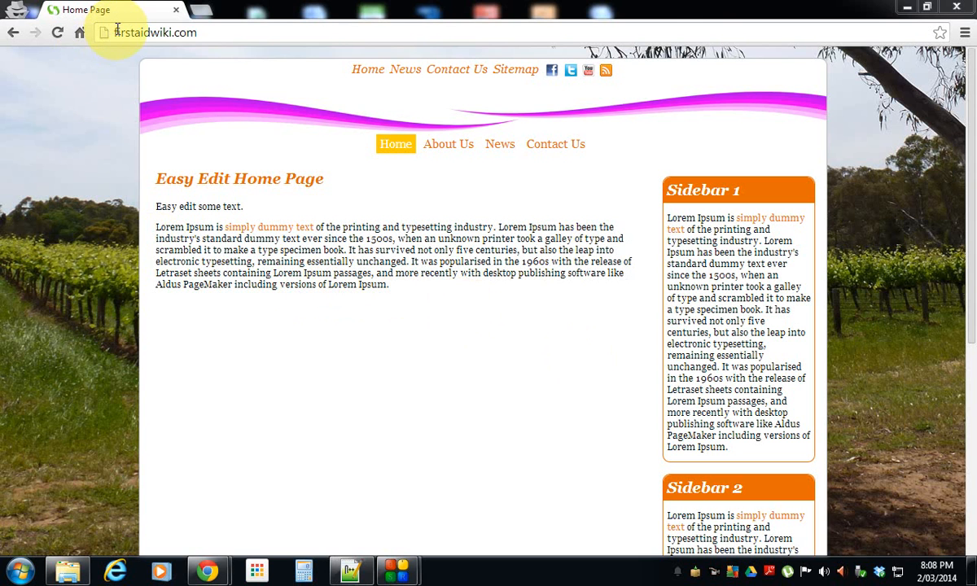
Open the Green Cars page from the firstaidwiki.com sitemap.
drag(120, 32, 203, 30)
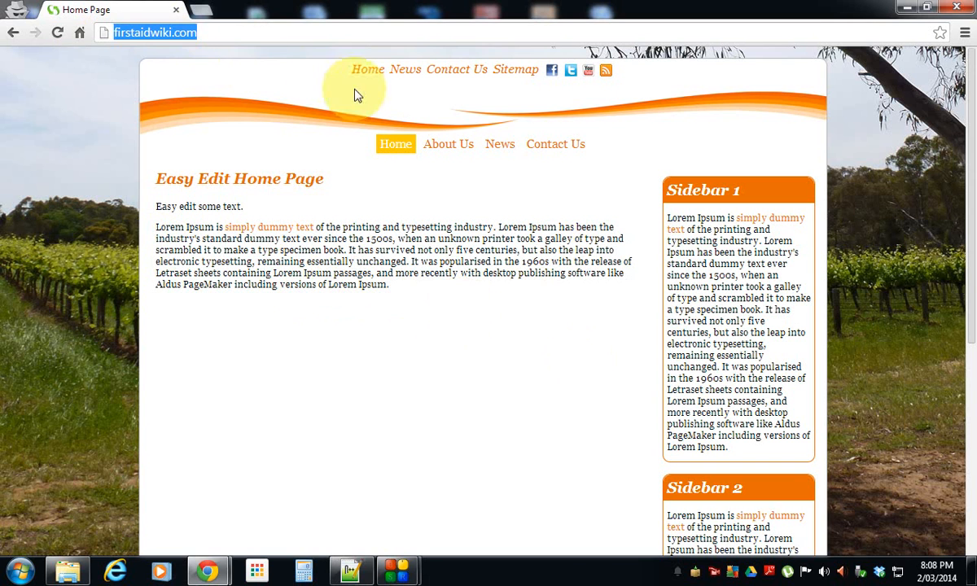
click(519, 71)
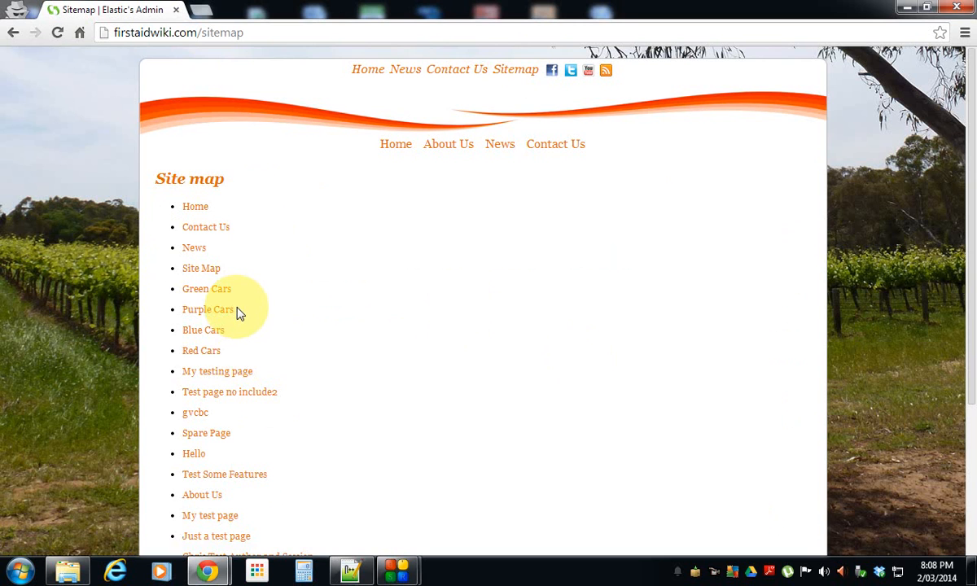
drag(236, 314, 176, 311)
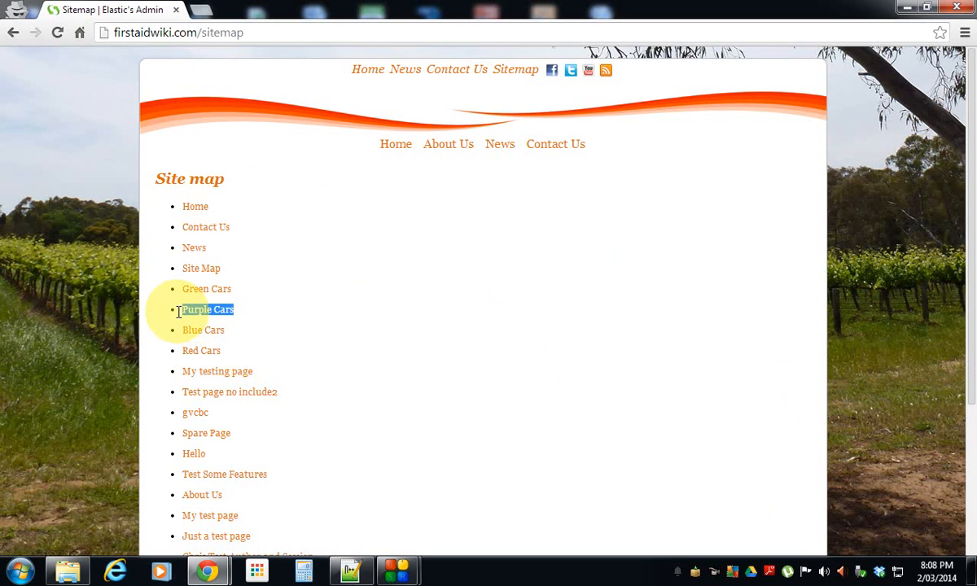
drag(235, 285, 184, 297)
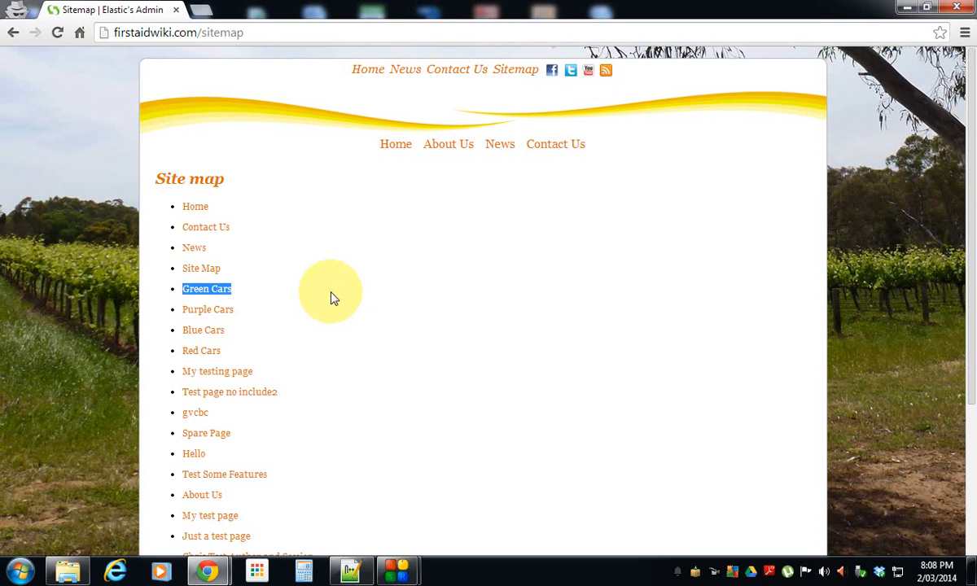
click(209, 292)
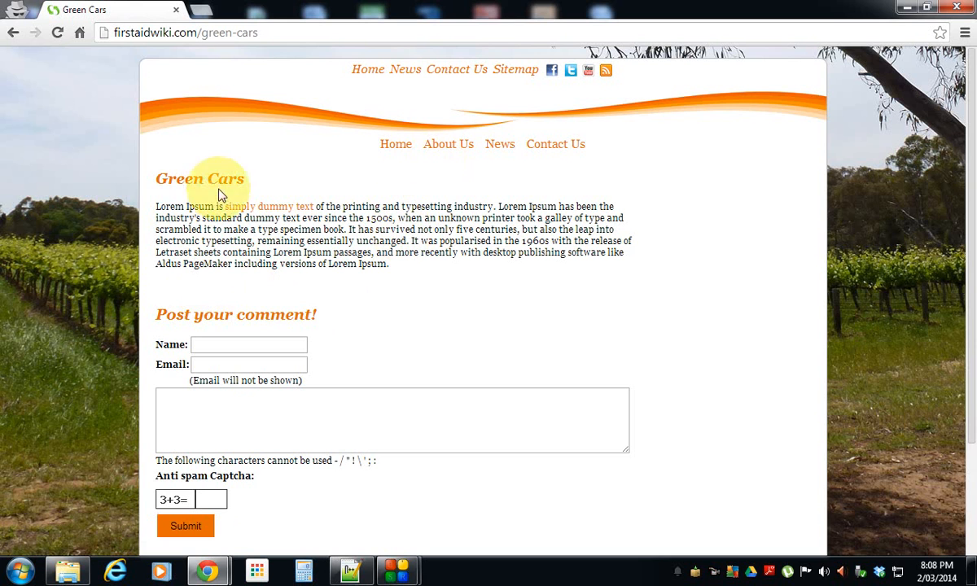
Review the Green Cars page's heading, body text and comment form down to the footer.
drag(160, 179, 247, 180)
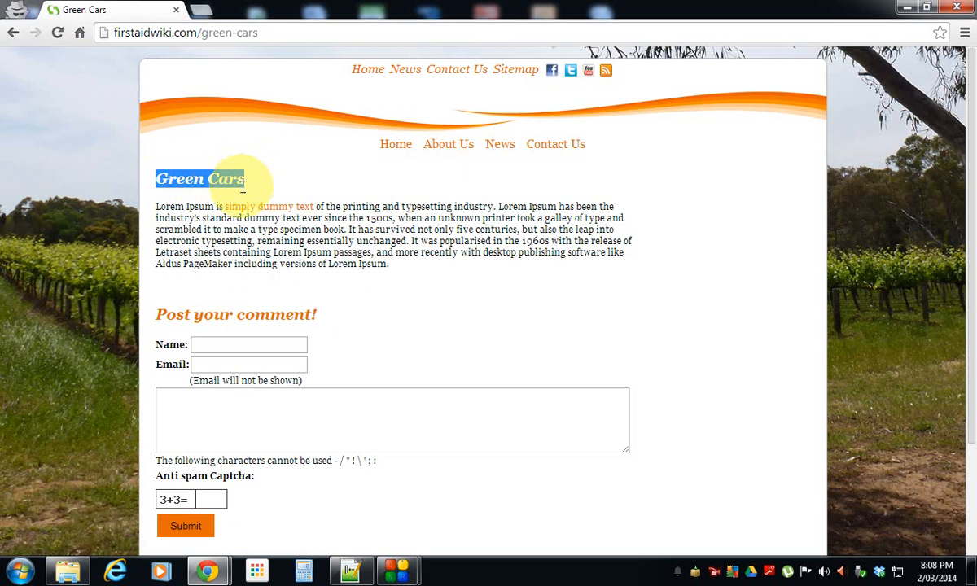
drag(158, 203, 436, 267)
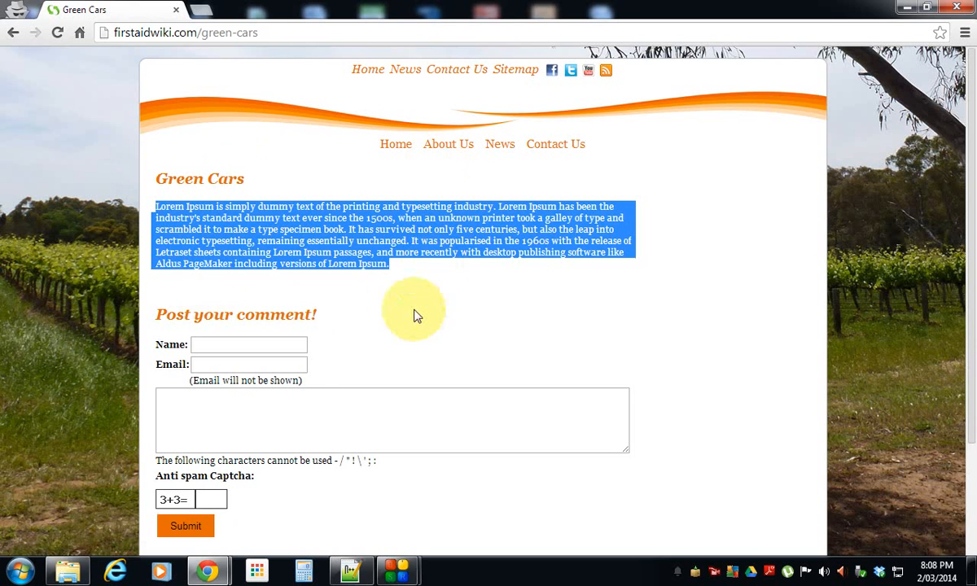
scroll(414, 314, down, 3)
drag(153, 173, 389, 328)
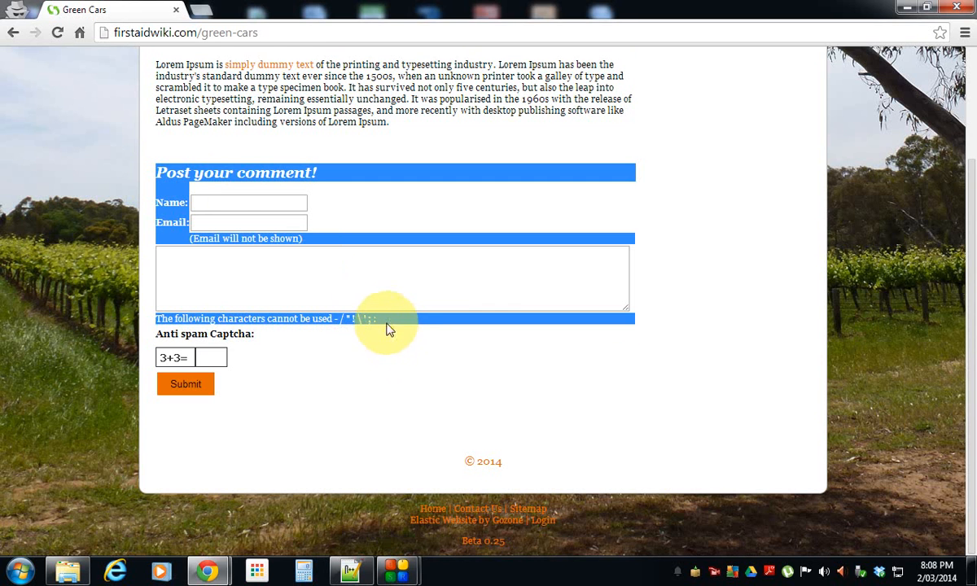
scroll(389, 326, up, 3)
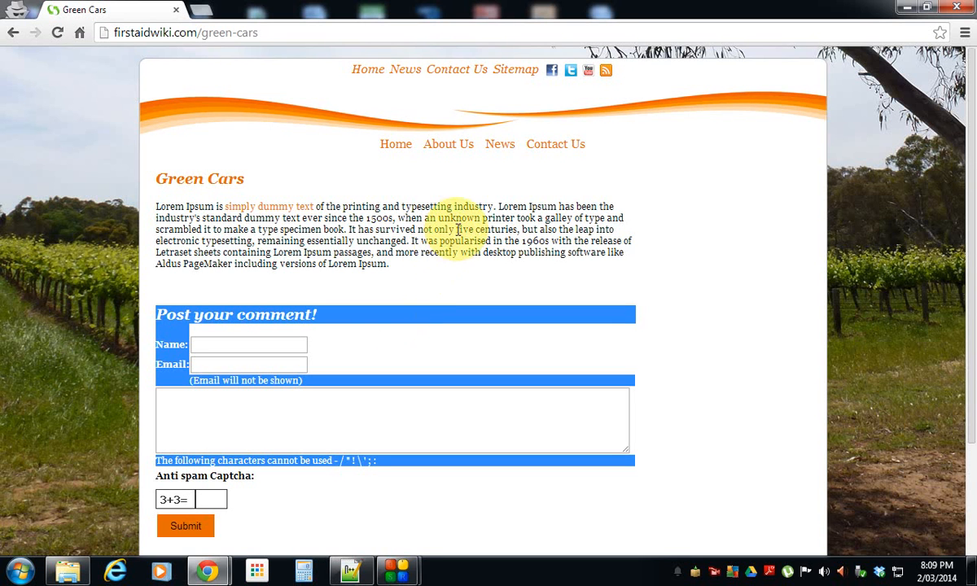
scroll(455, 238, down, 3)
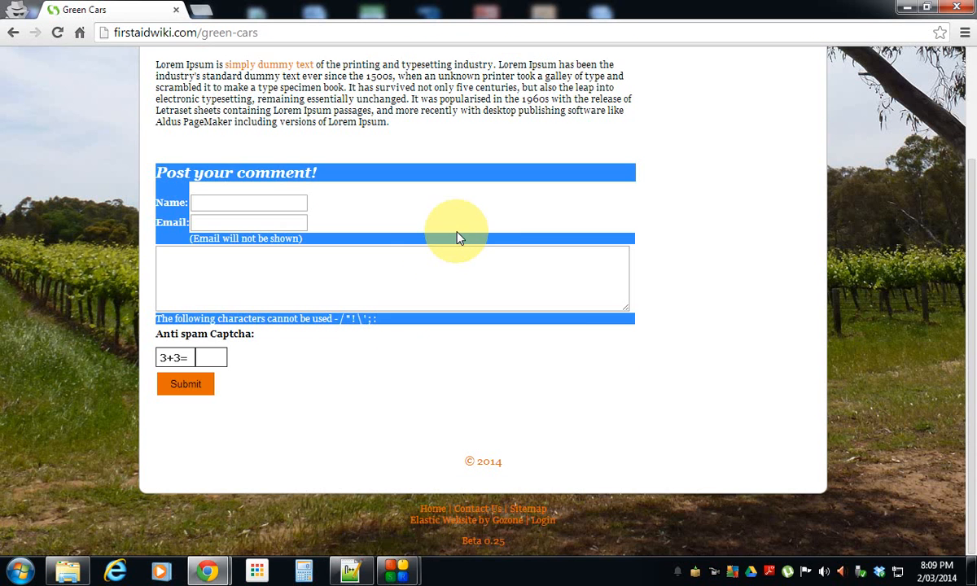
Open the site's administrator login, view its password retrieval form and return to the login page.
click(549, 524)
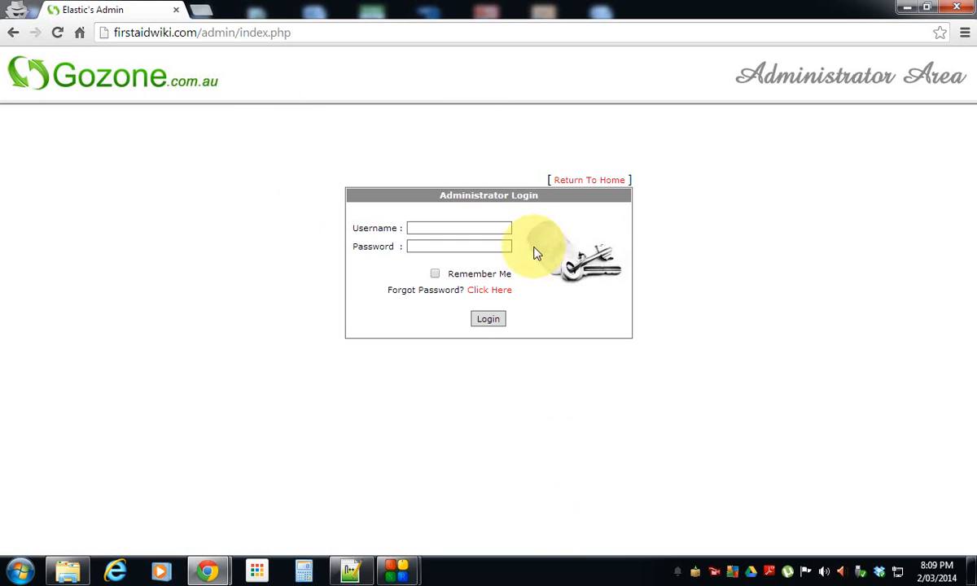
click(501, 296)
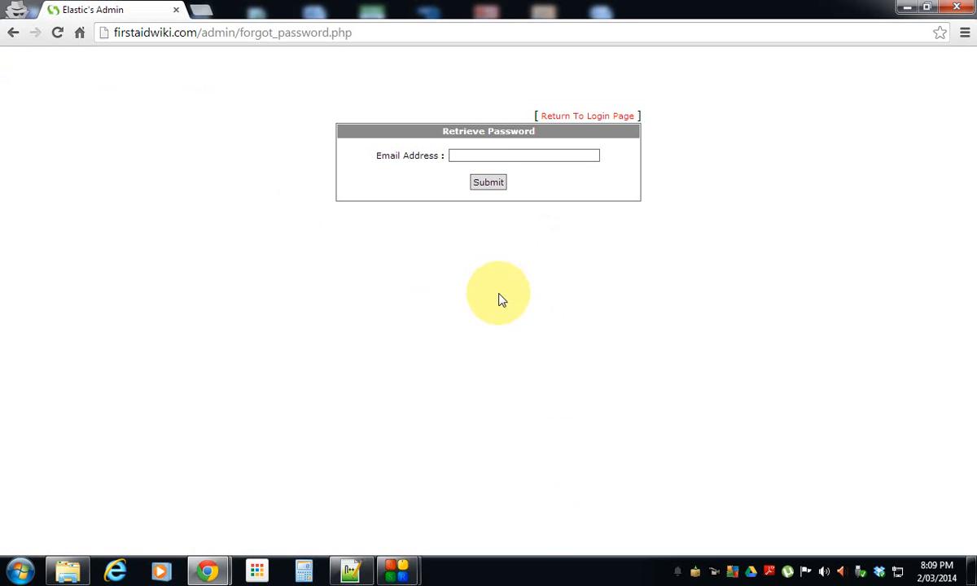
click(479, 157)
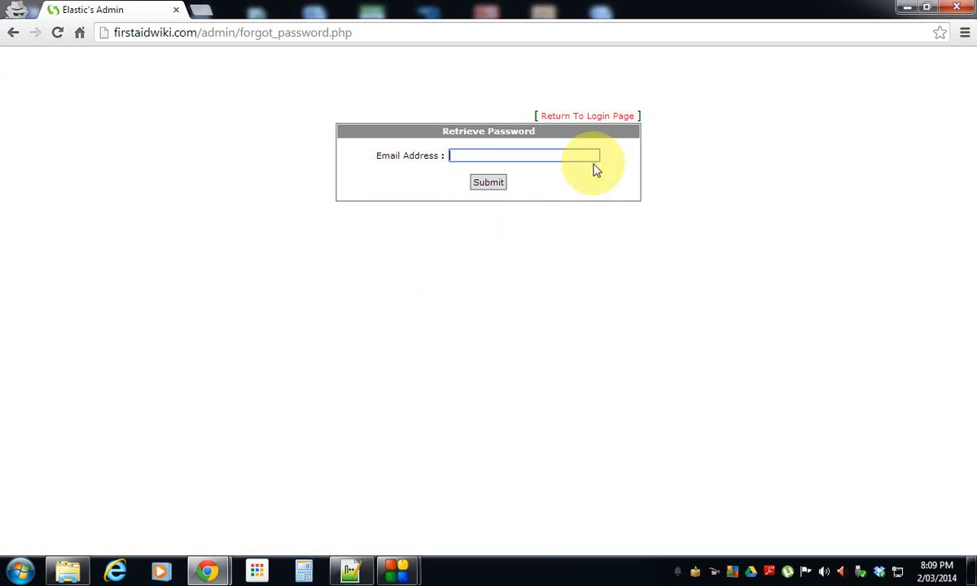
click(598, 118)
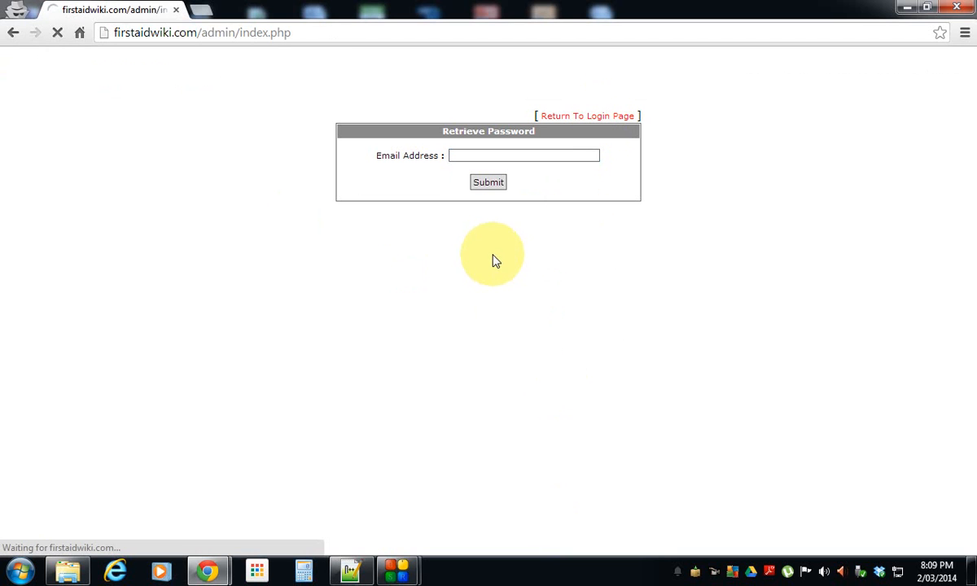
Log in to the administrator area with the account username and password, and dismiss the Elastic Help Guide.
click(487, 226)
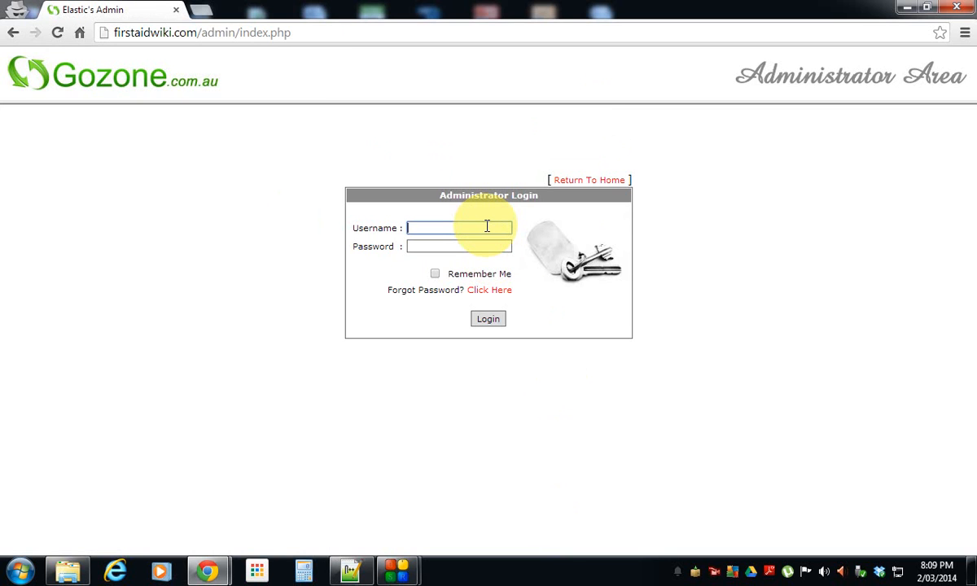
text(gozone)
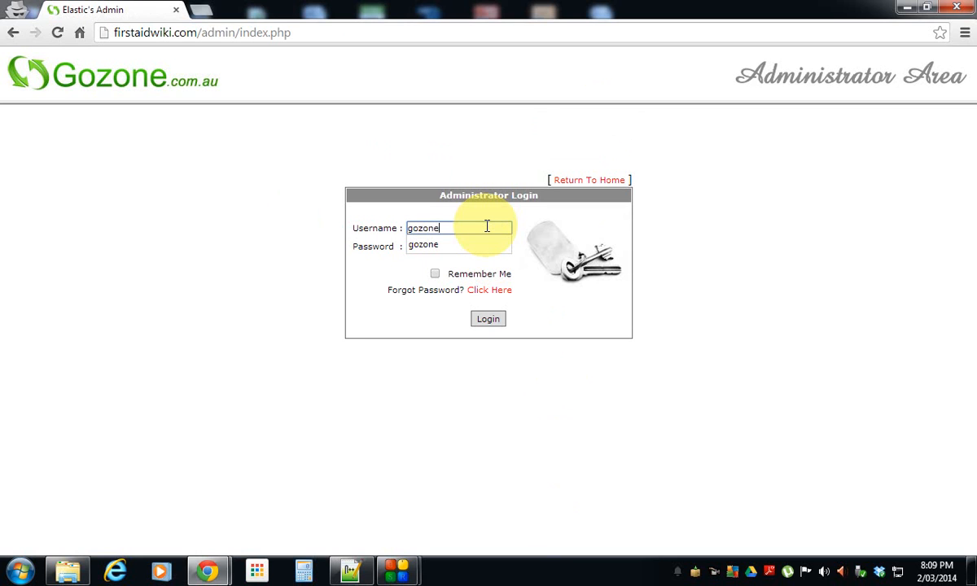
key(Tab)
text(•••)
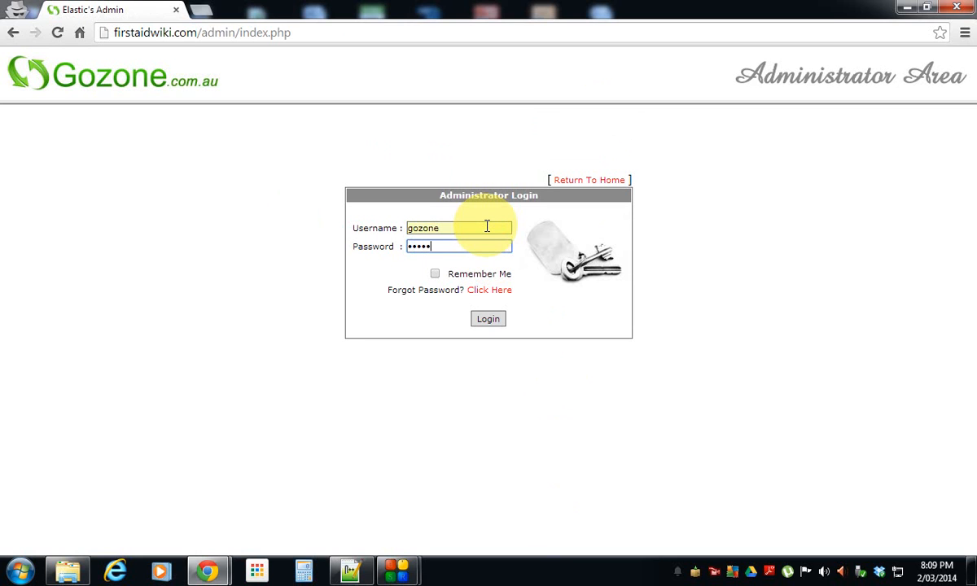
click(489, 319)
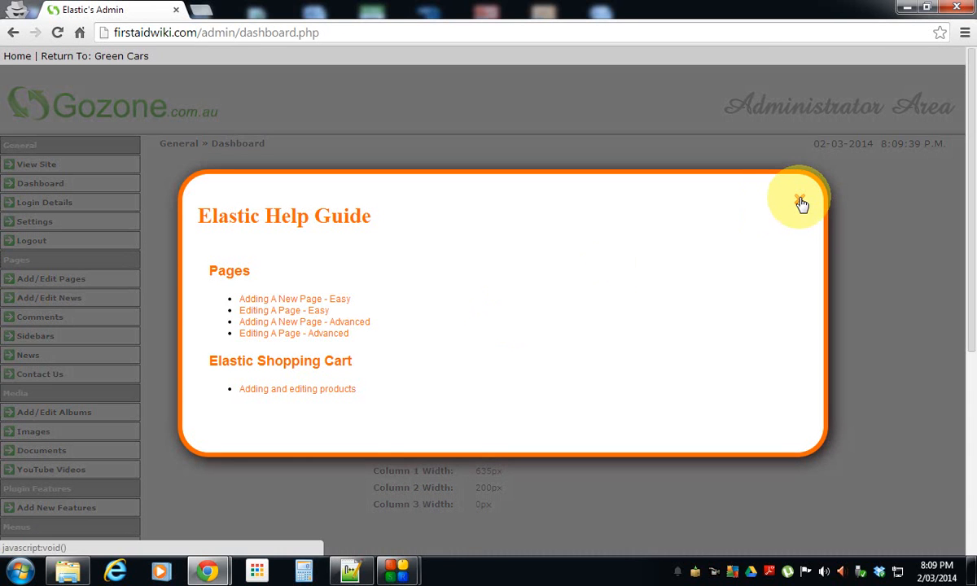
click(801, 203)
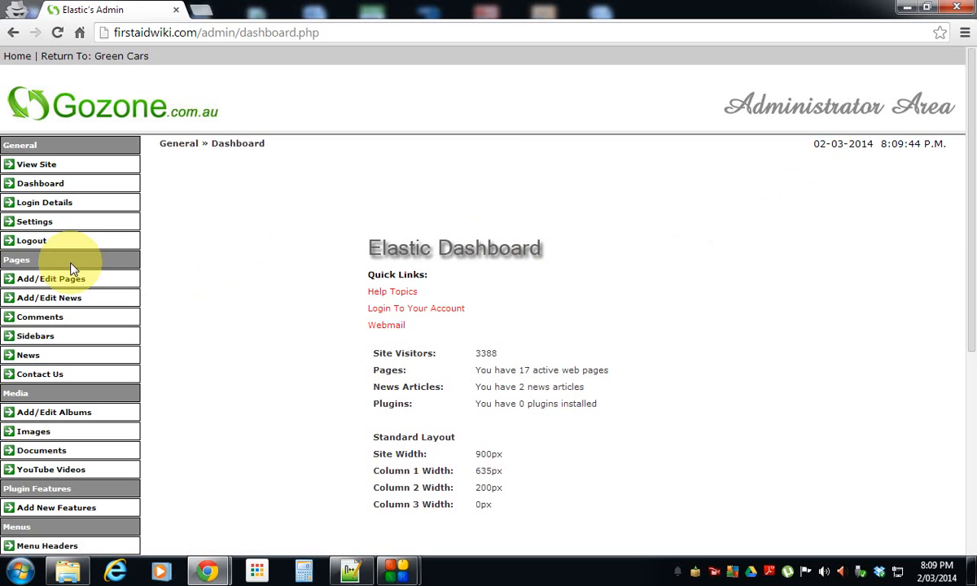
Open the Green Cars page in Advanced Edit and bring its Meta Data section into view.
double_click(7, 259)
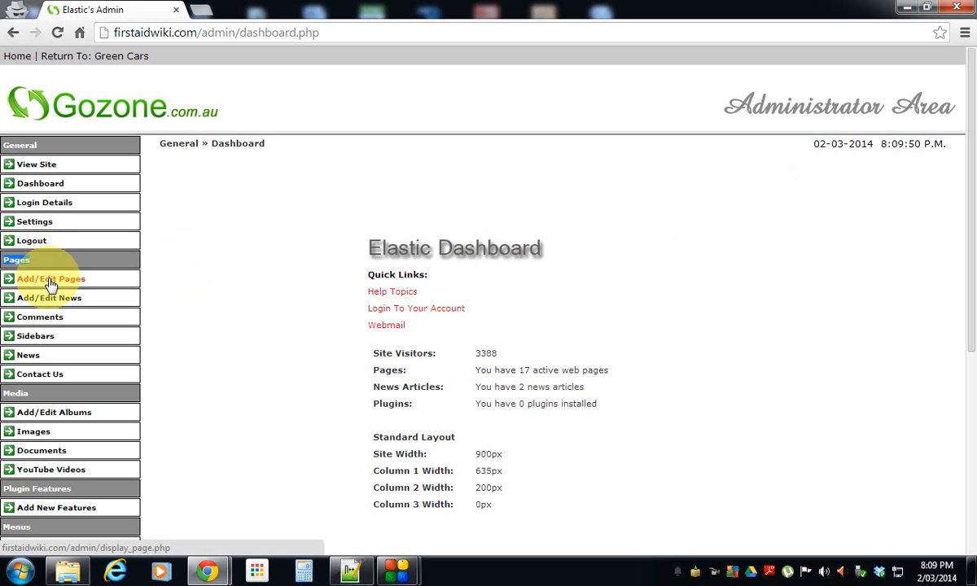
click(51, 280)
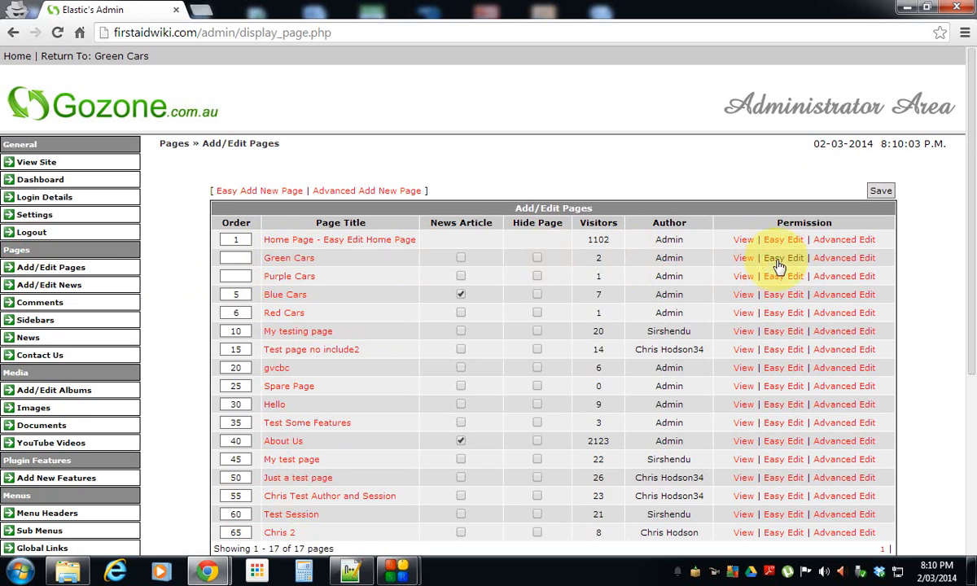
click(846, 259)
scroll(733, 244, down, 2)
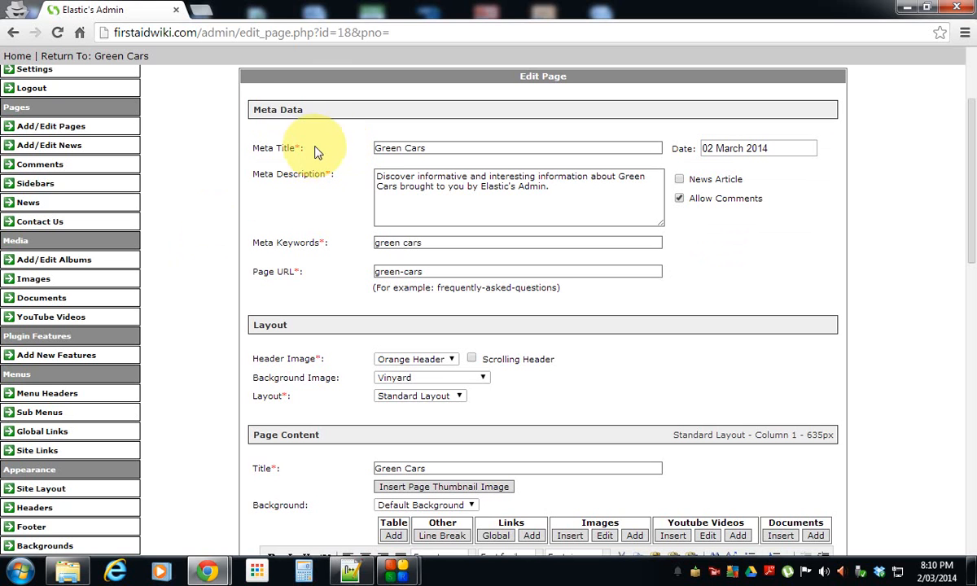
drag(250, 109, 316, 109)
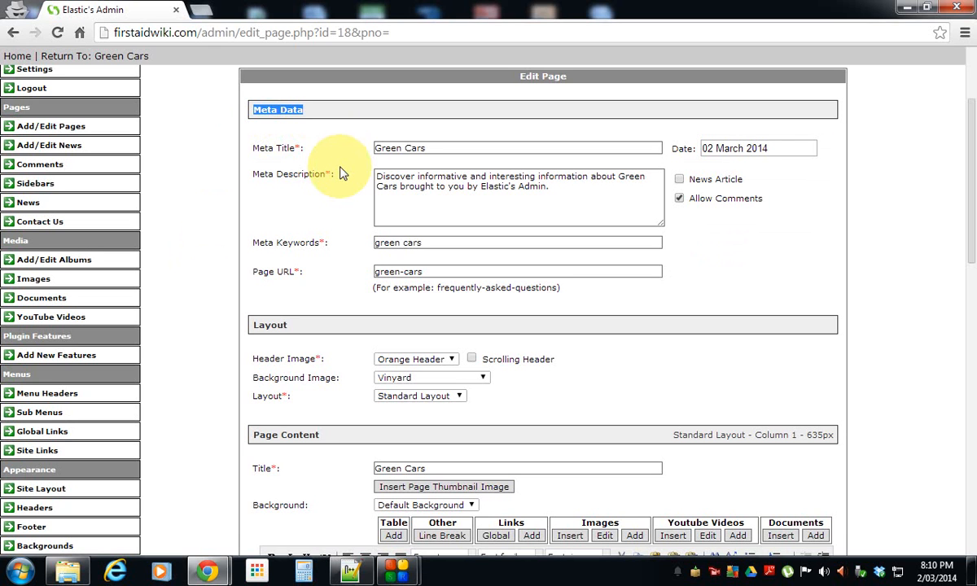
Search Google for "green cars" in a new browser tab and look through the results.
click(199, 10)
text(green cars)
key(Return)
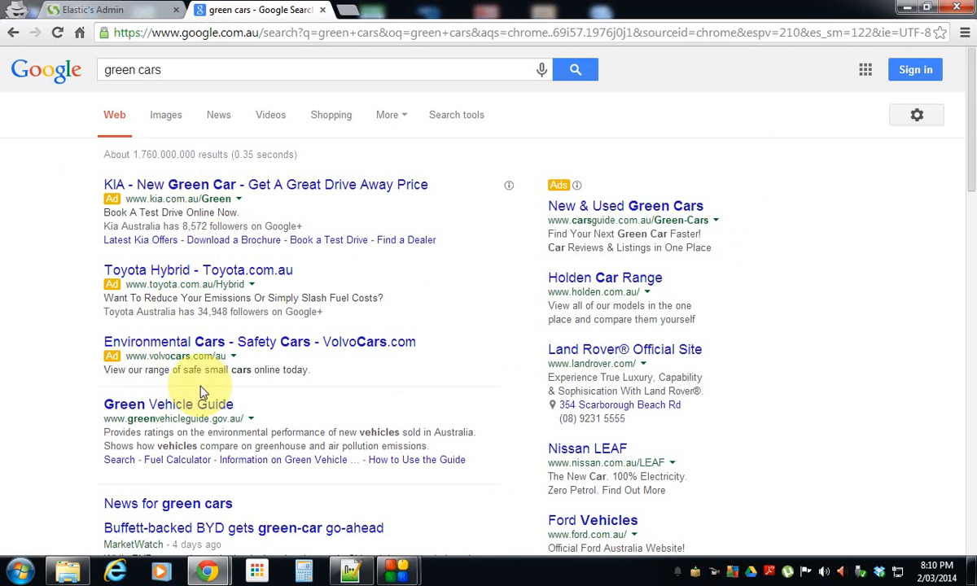
scroll(202, 393, down, 1)
scroll(196, 367, down, 1)
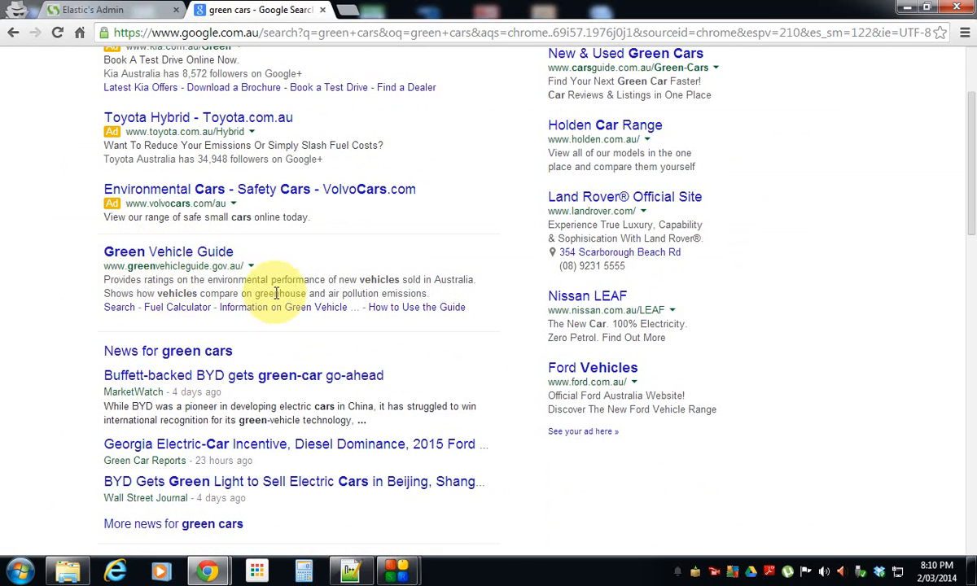
scroll(211, 285, up, 1)
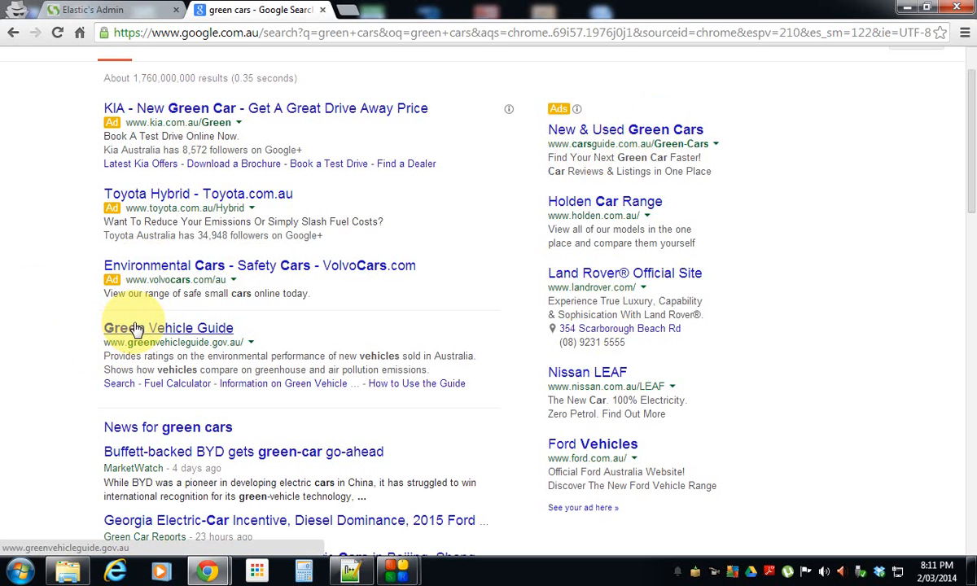
Compare the Green Cars page's Meta Title field with the title of the Green Vehicle Guide search result.
click(94, 10)
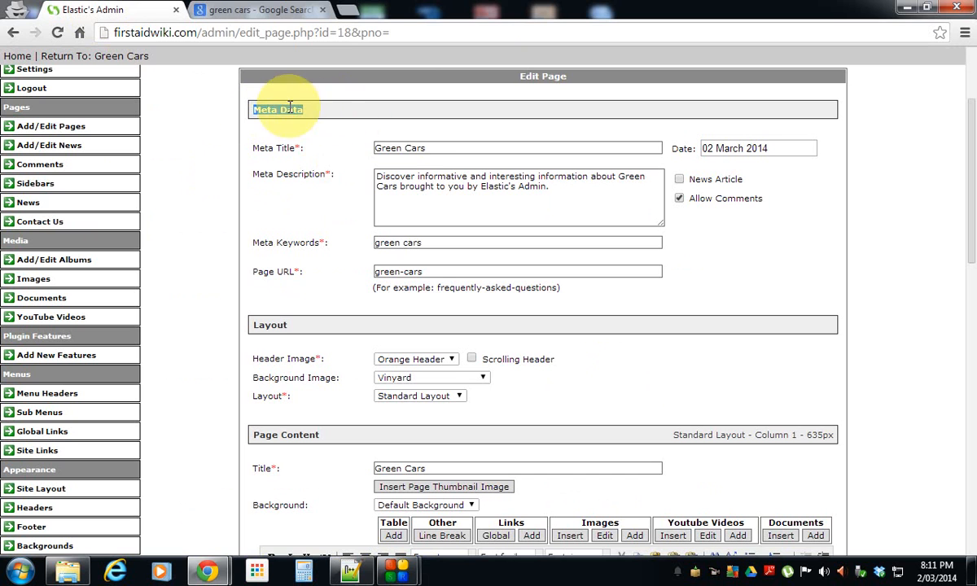
click(428, 148)
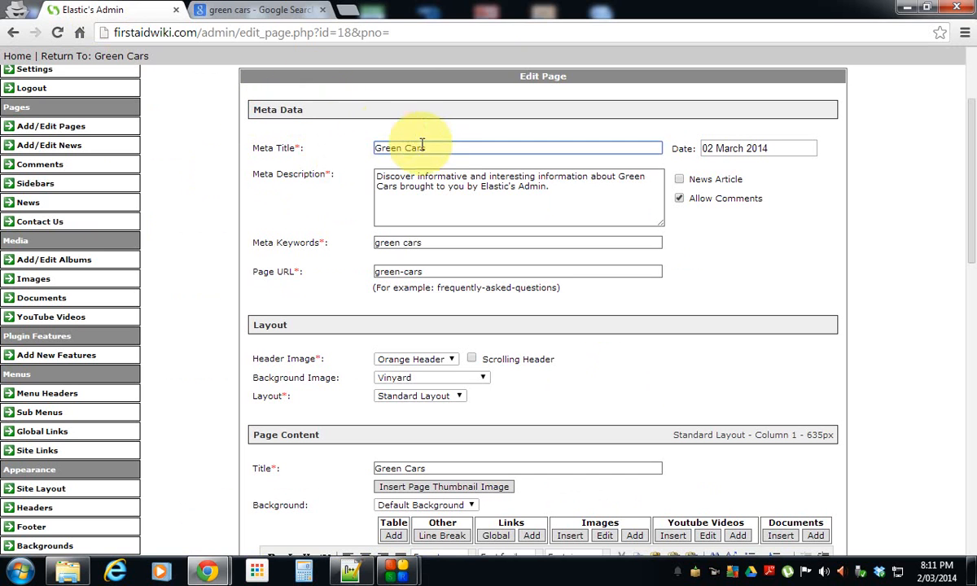
drag(247, 148, 294, 148)
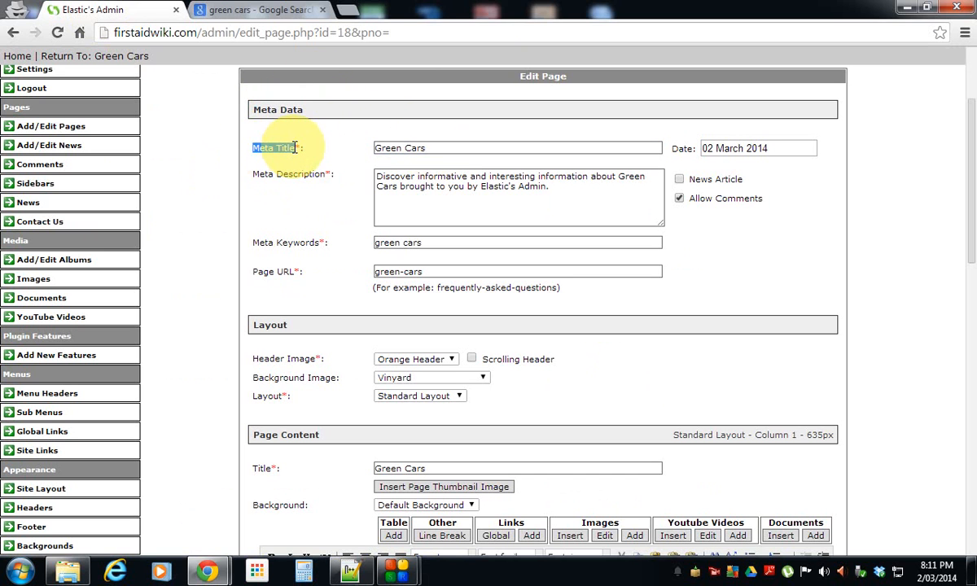
click(361, 149)
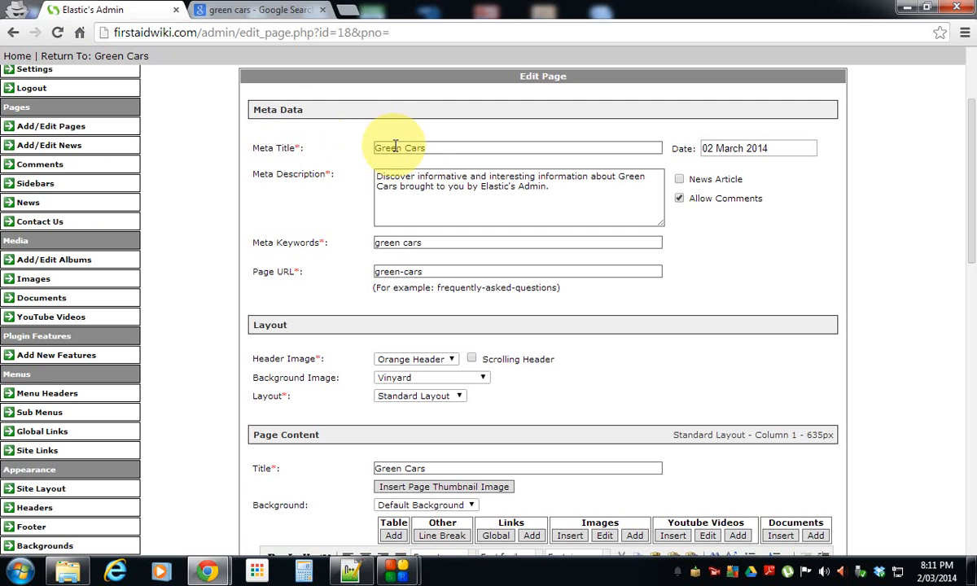
click(243, 11)
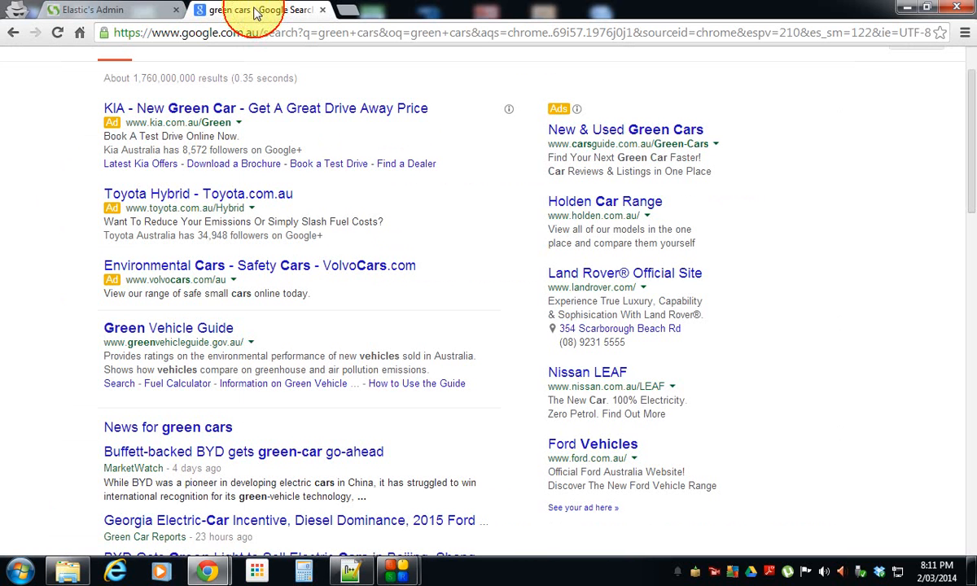
drag(105, 330, 220, 329)
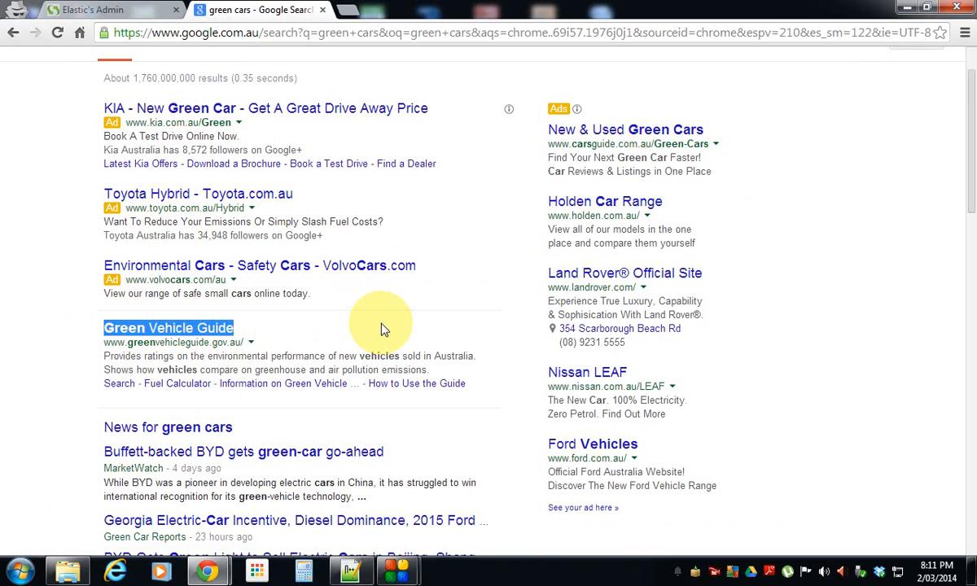
click(256, 331)
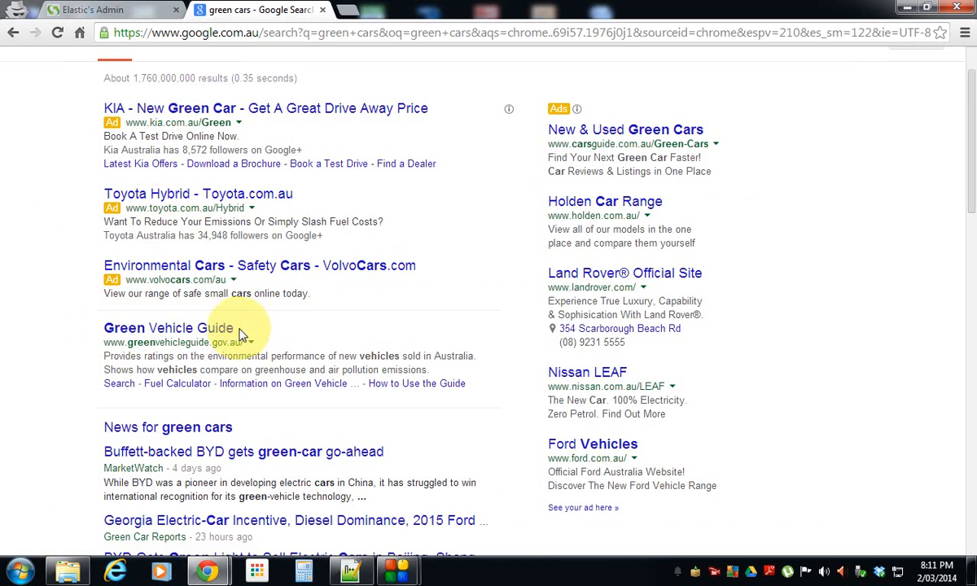
Return to the Green Cars edit page and set the Meta Title to "Green Cars And Other Vehicles".
click(82, 11)
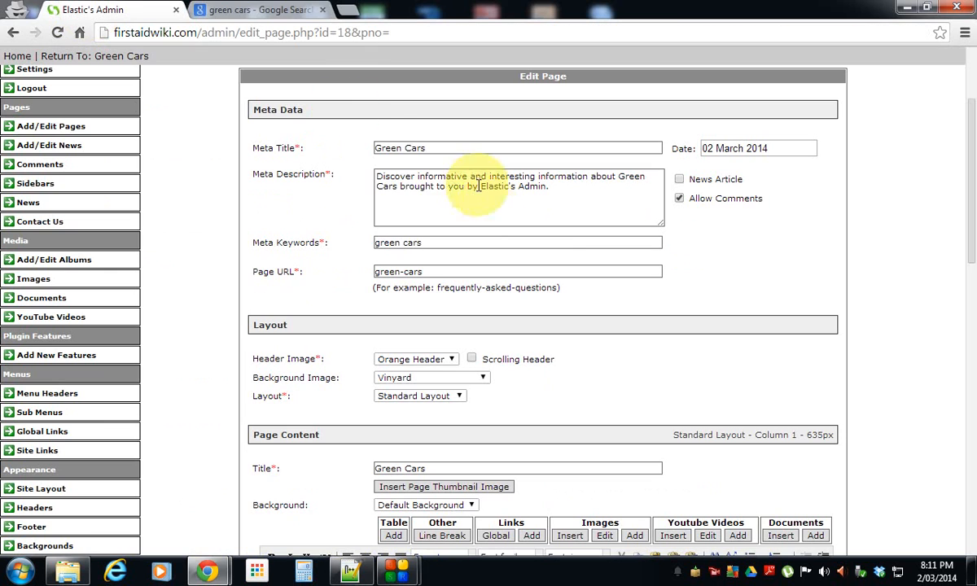
click(435, 149)
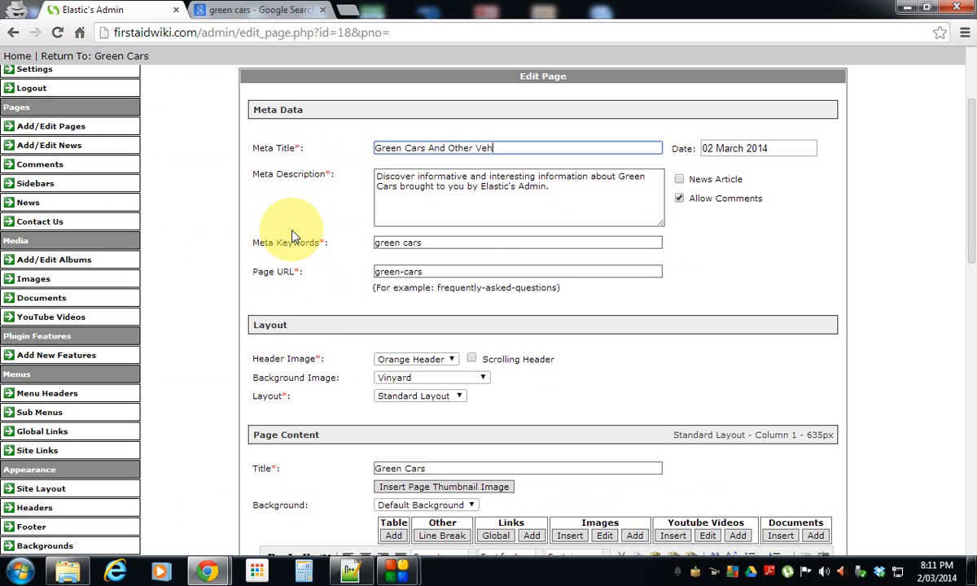
text(es)
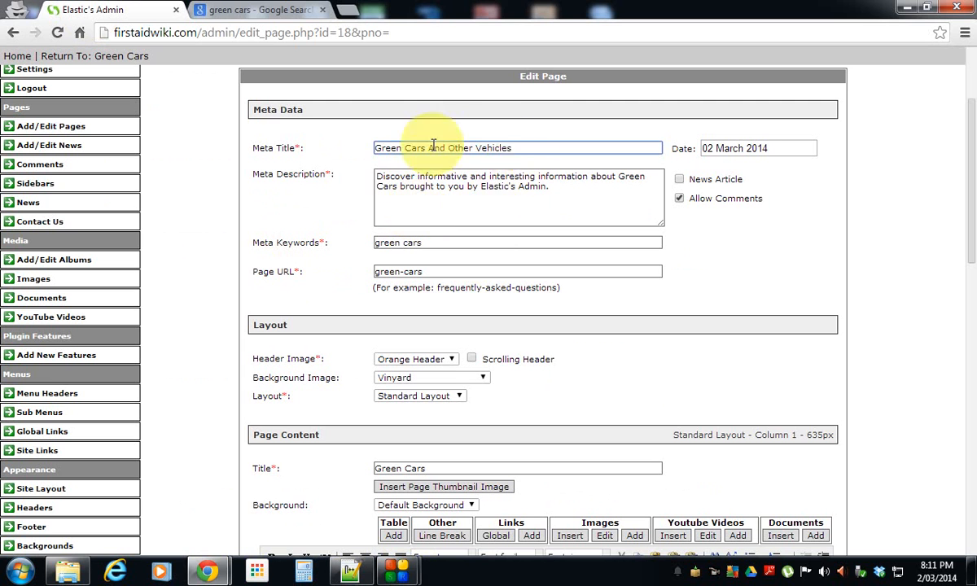
Compare the Meta Description field with the description text of the Green Vehicle Guide result in the Google search.
click(388, 176)
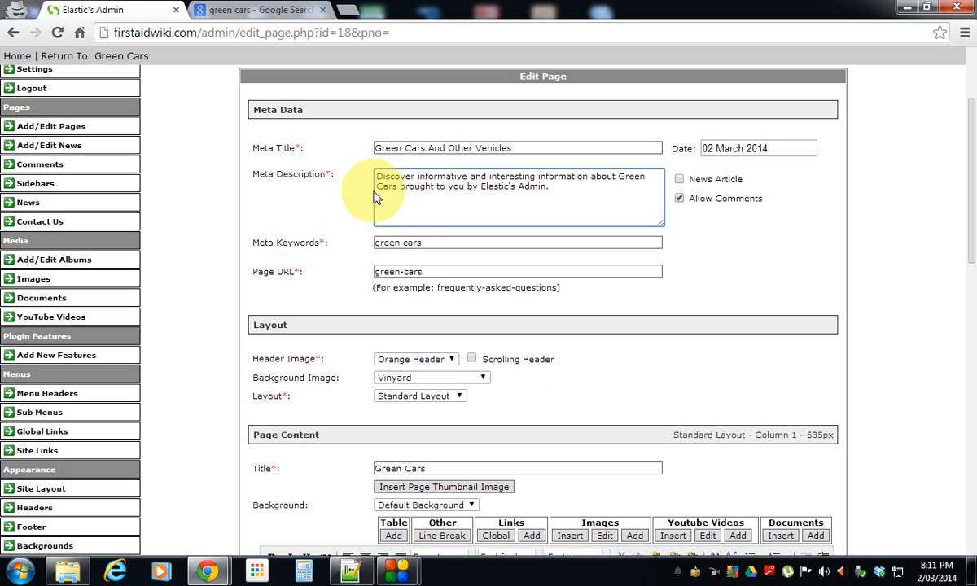
click(248, 10)
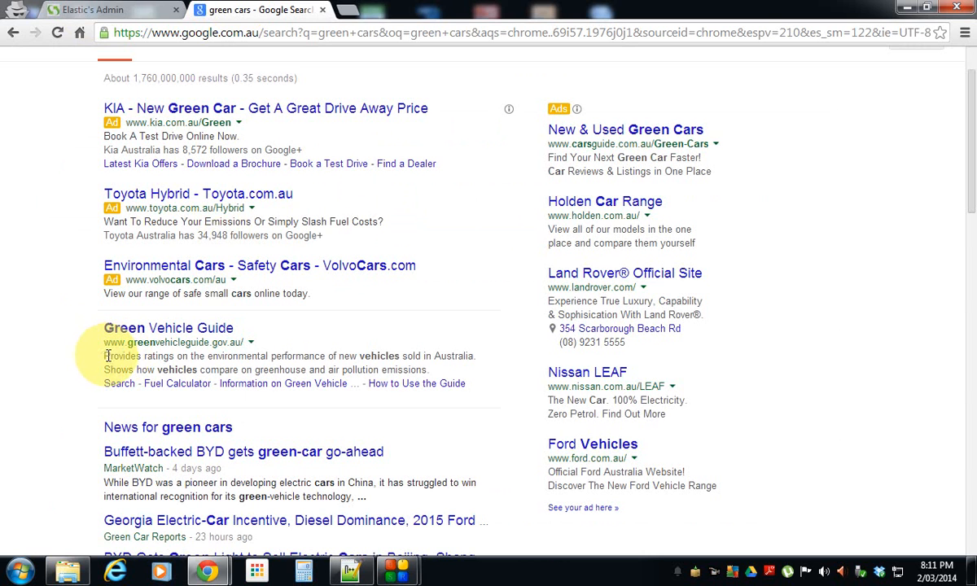
drag(104, 356, 443, 371)
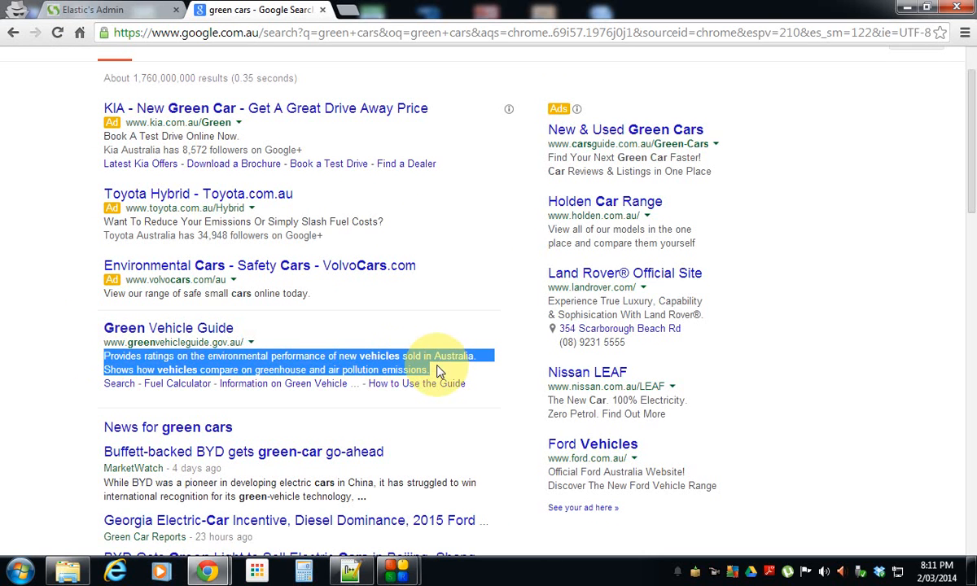
click(65, 359)
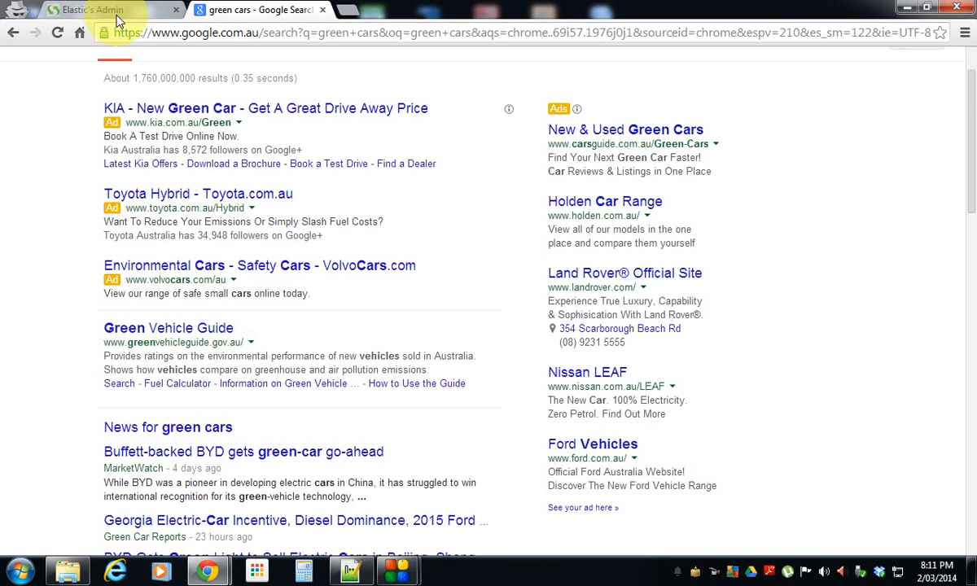
click(90, 9)
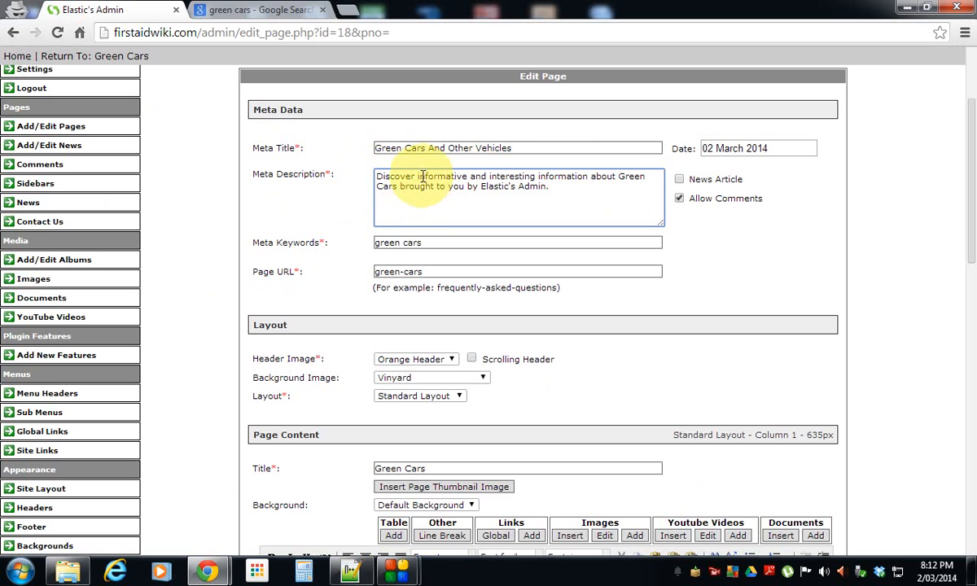
Reword the Meta Description to "Discover Green Cars and other vehicles brought to you by Elastic's Admin.".
drag(416, 177, 614, 174)
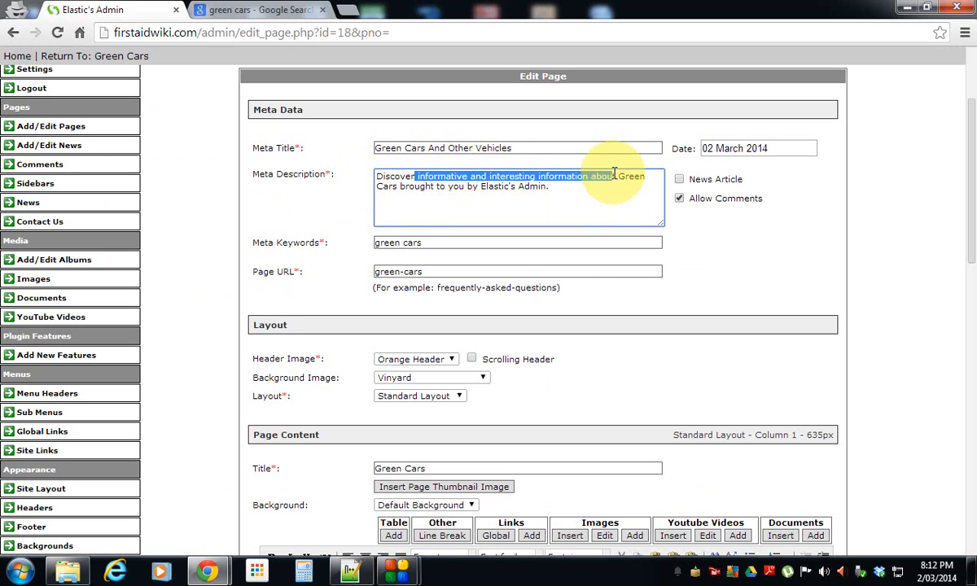
key(BackSpace)
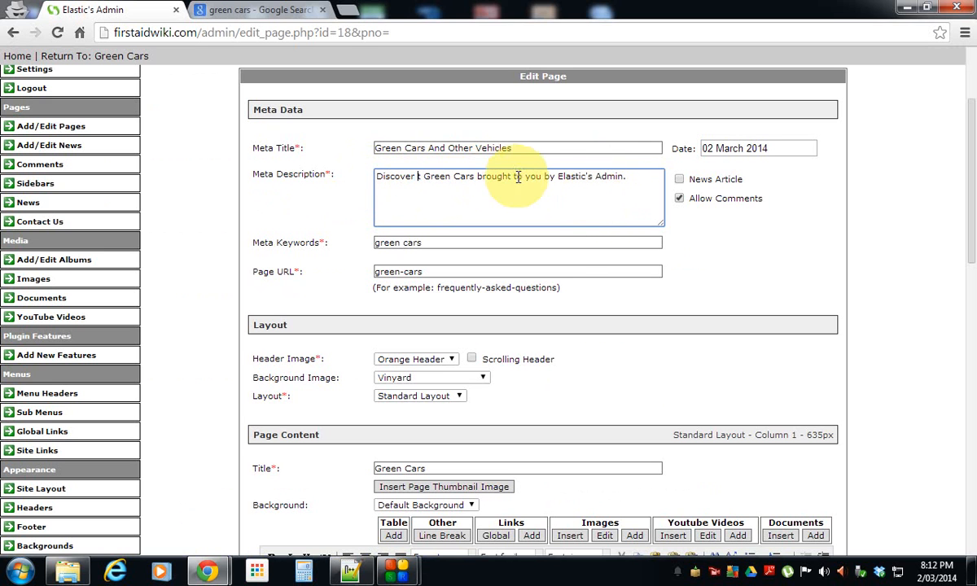
key(BackSpace)
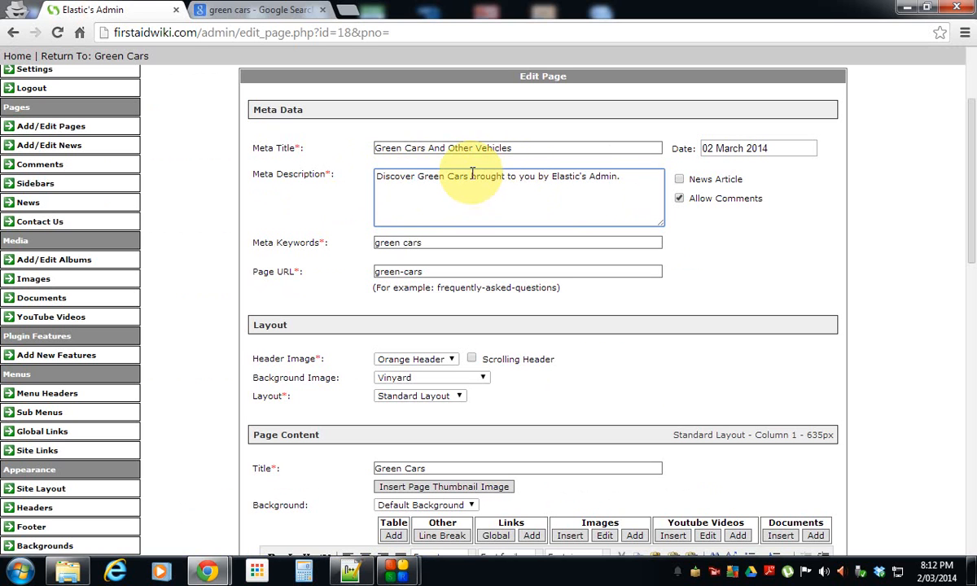
click(481, 183)
text(and other )
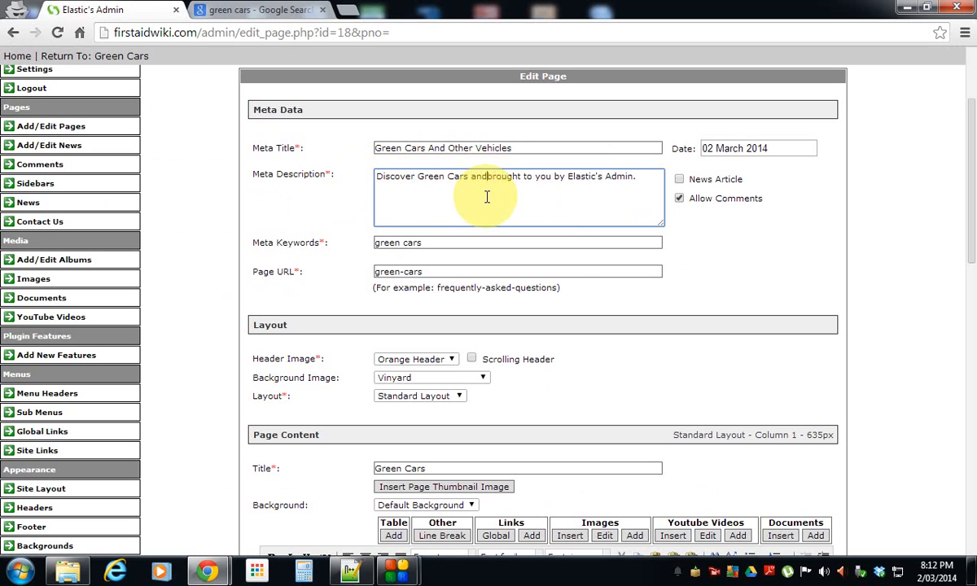
text(vehicle)
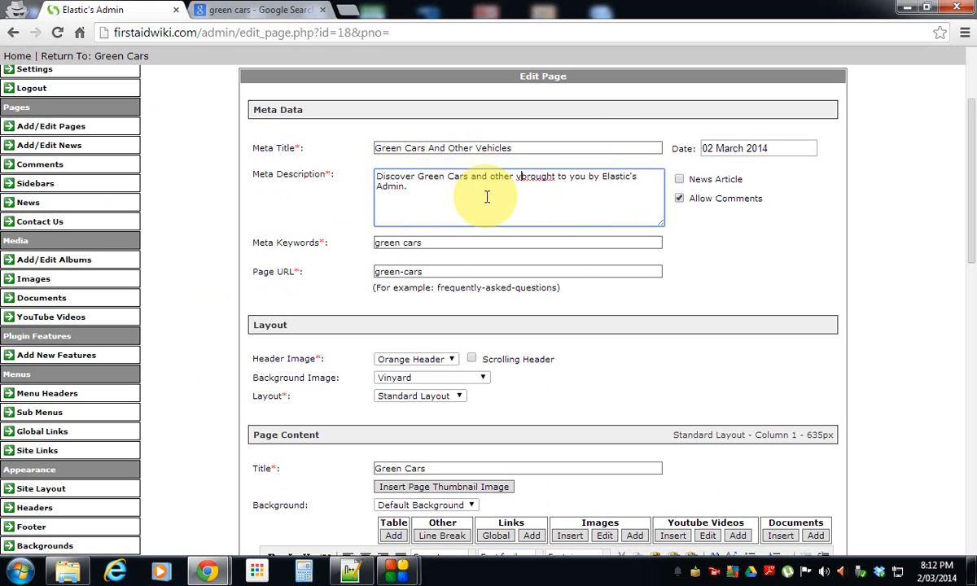
text(s)
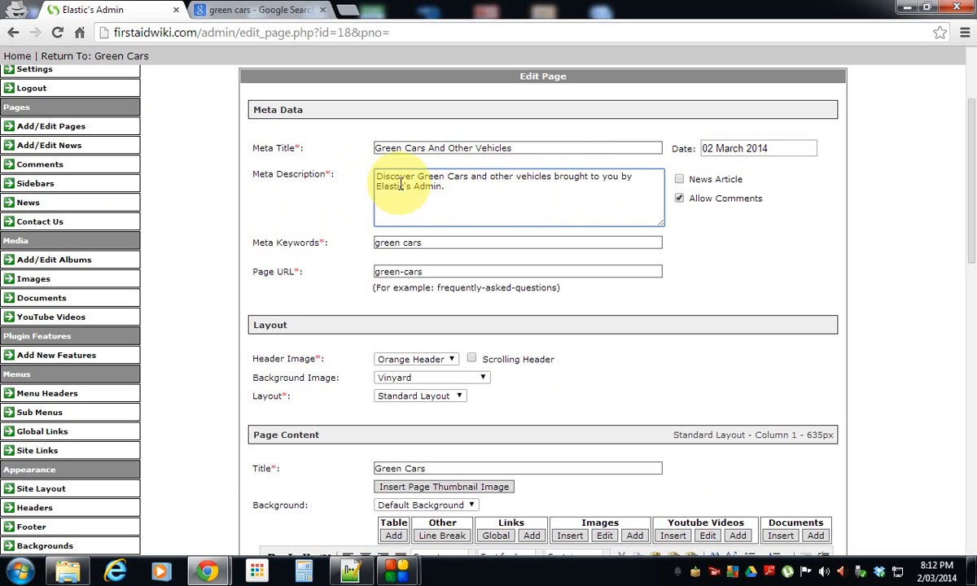
drag(377, 186, 447, 186)
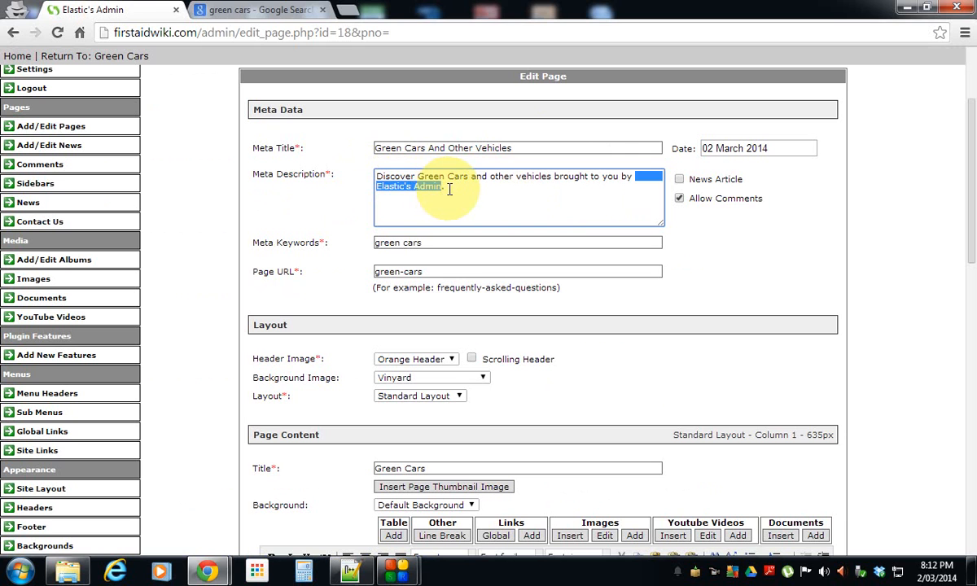
click(442, 186)
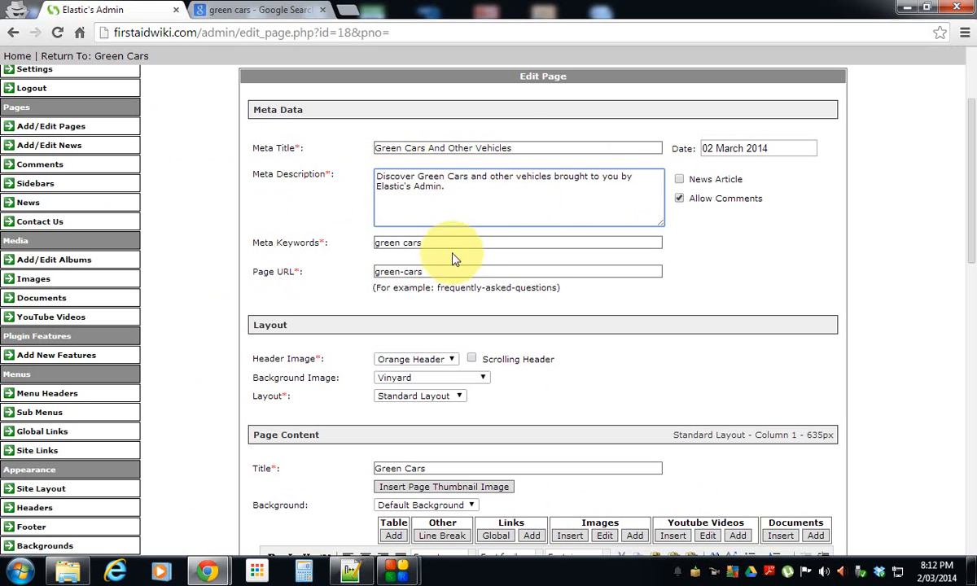
Save the meta data changes, view the live Green Cars page, and check its comment form.
click(429, 271)
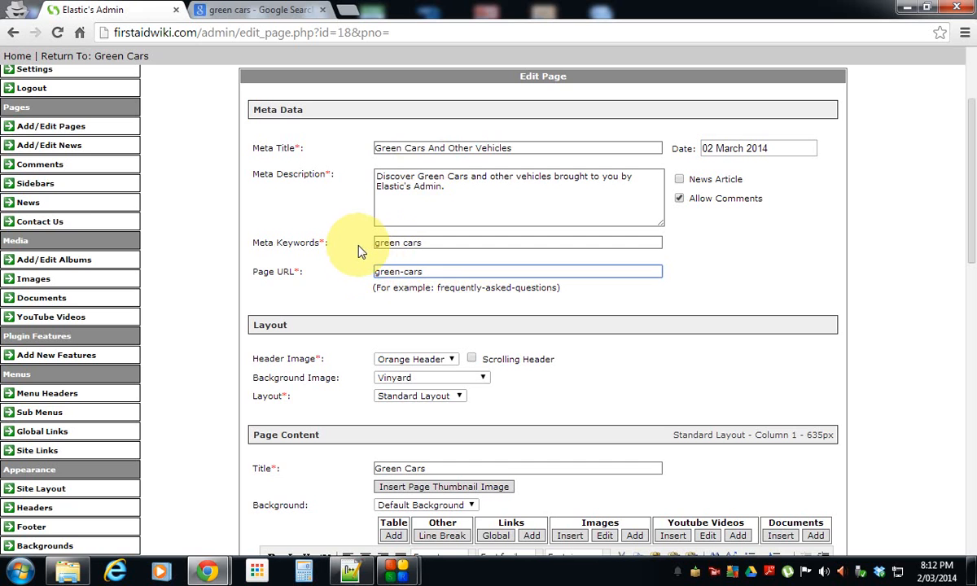
scroll(360, 250, up, 3)
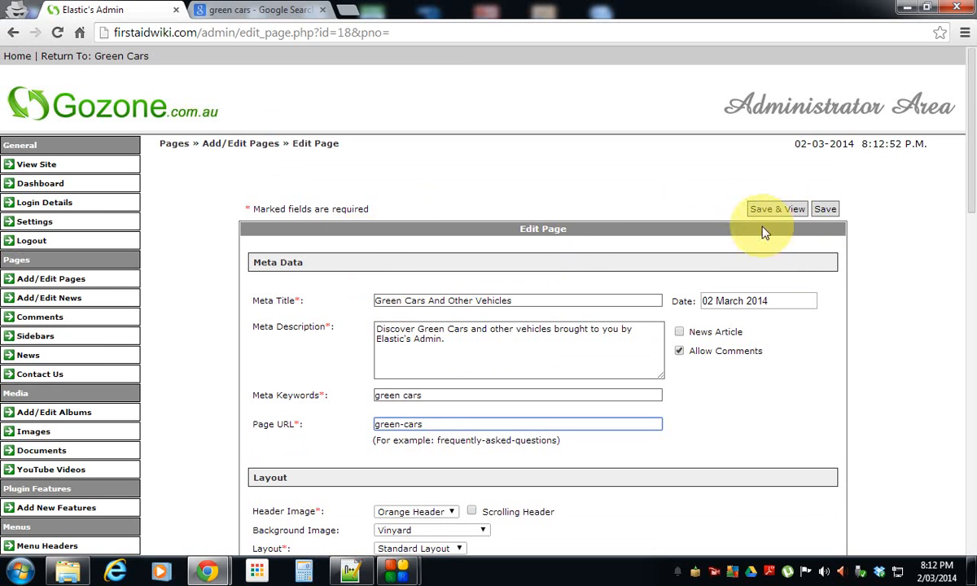
click(778, 210)
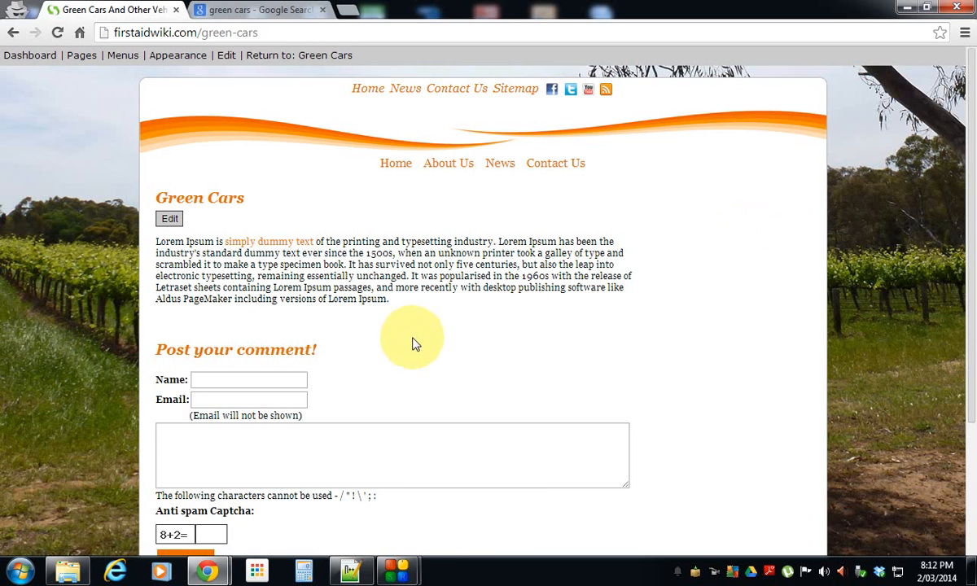
drag(158, 351, 323, 515)
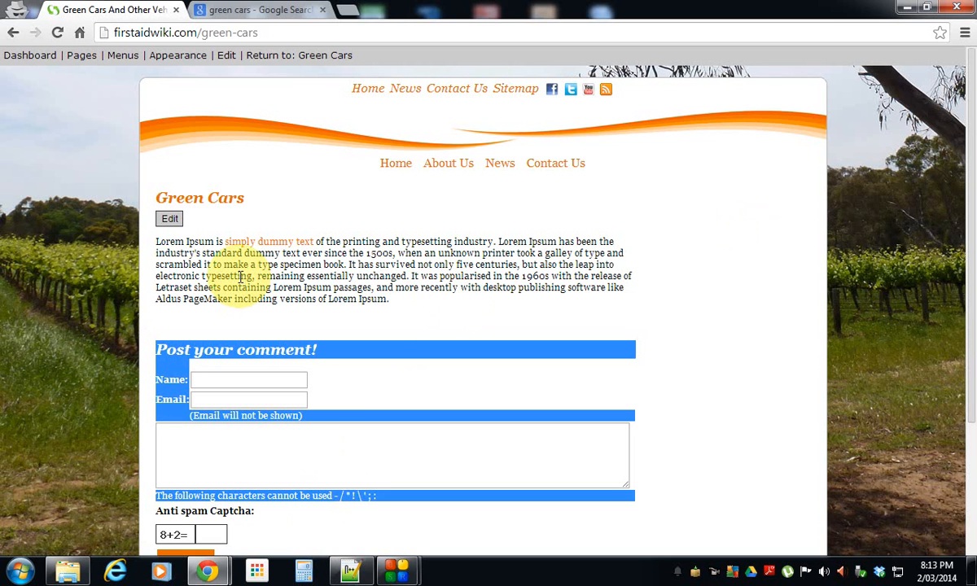
click(408, 275)
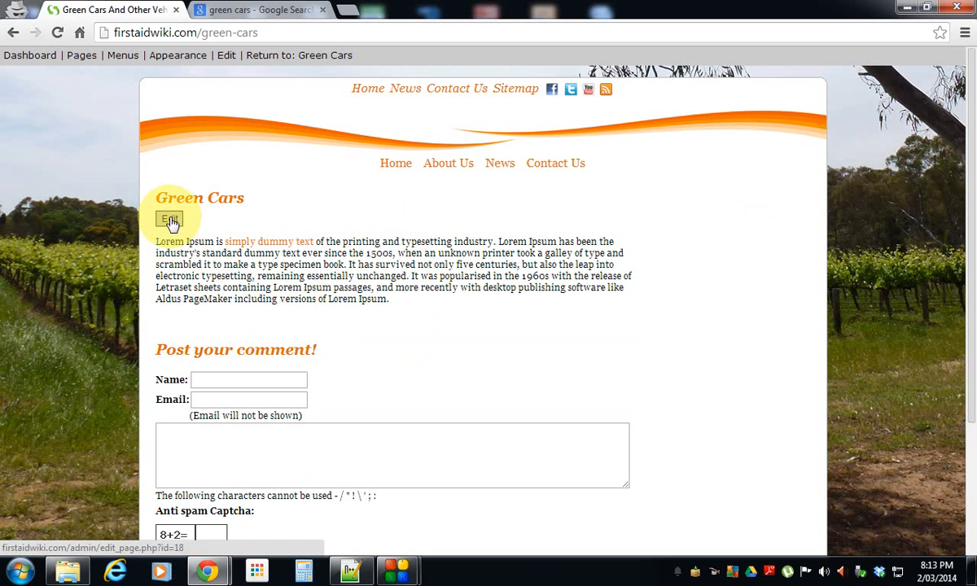
Reopen the Green Cars page in the administrator's page editor and turn off Allow Comments.
click(228, 59)
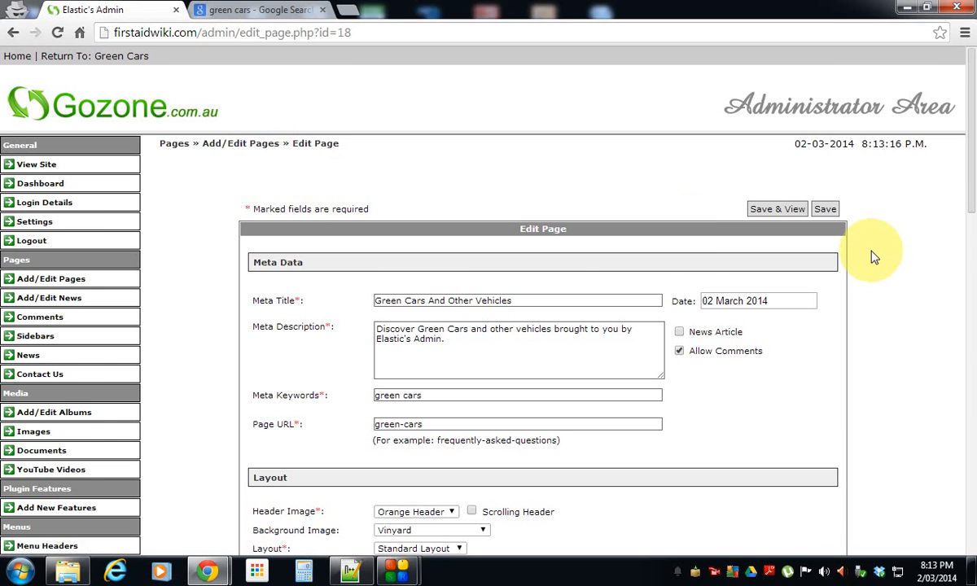
scroll(873, 259, down, 2)
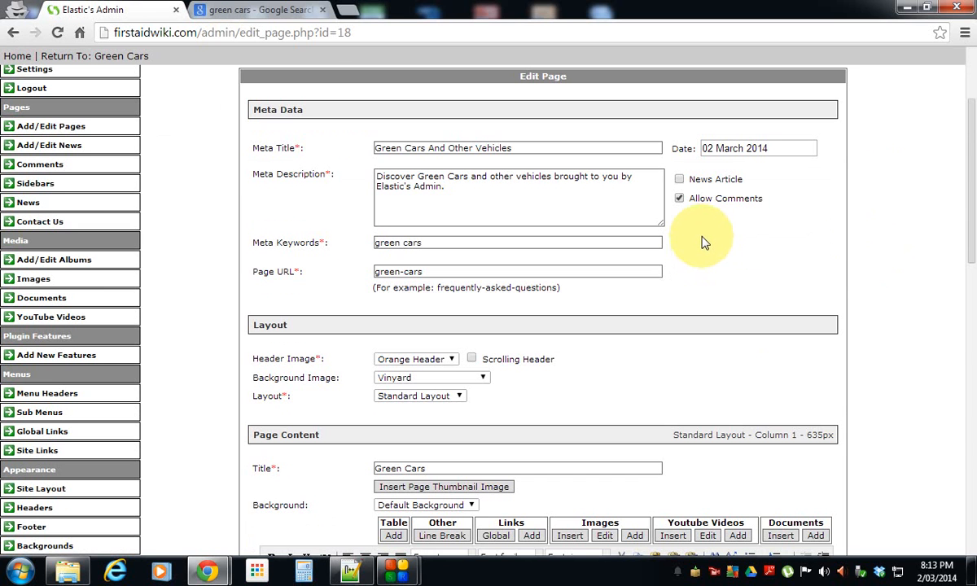
click(680, 200)
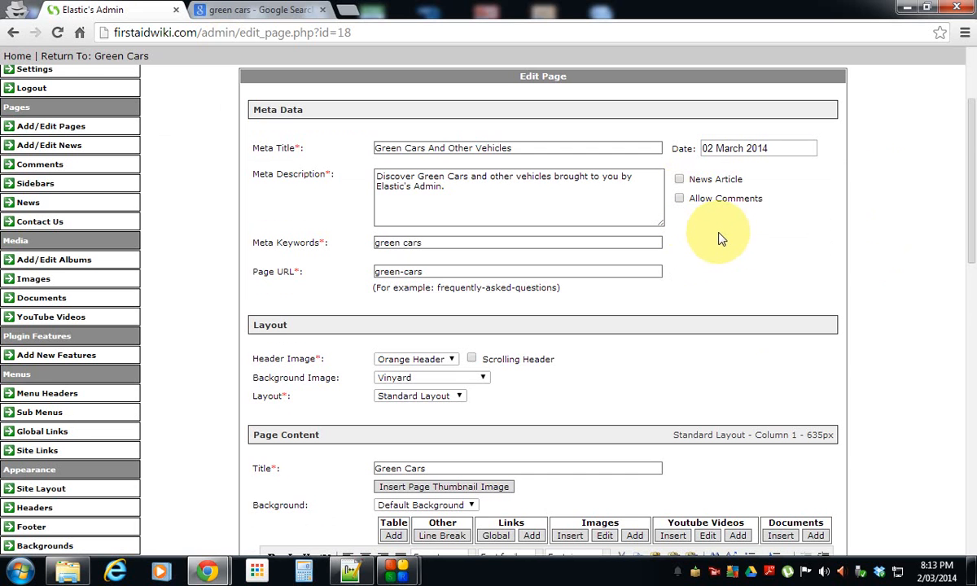
Examine the Header Image, Scrolling Header, Background Image and Layout options in the Layout section without changing them.
scroll(727, 233, down, 2)
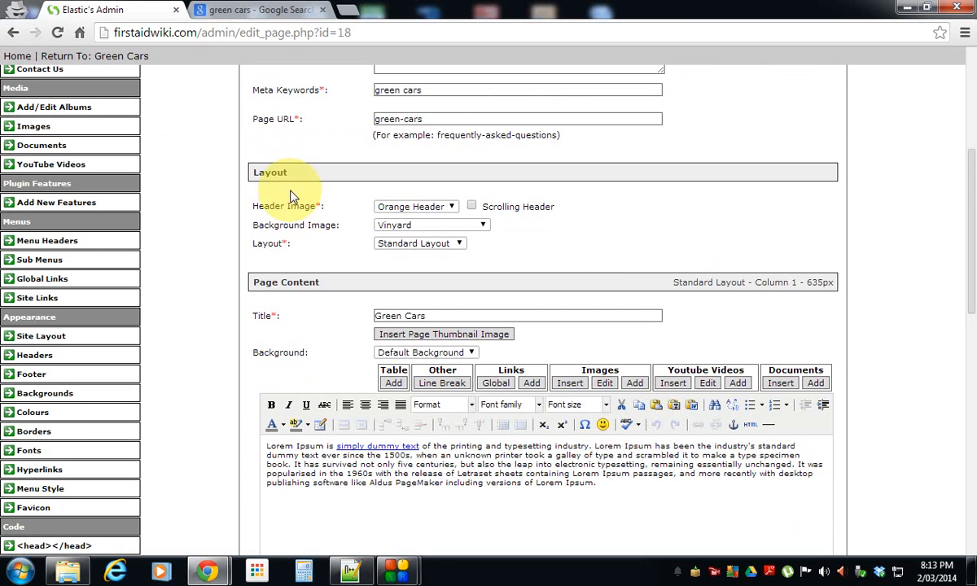
drag(249, 173, 295, 174)
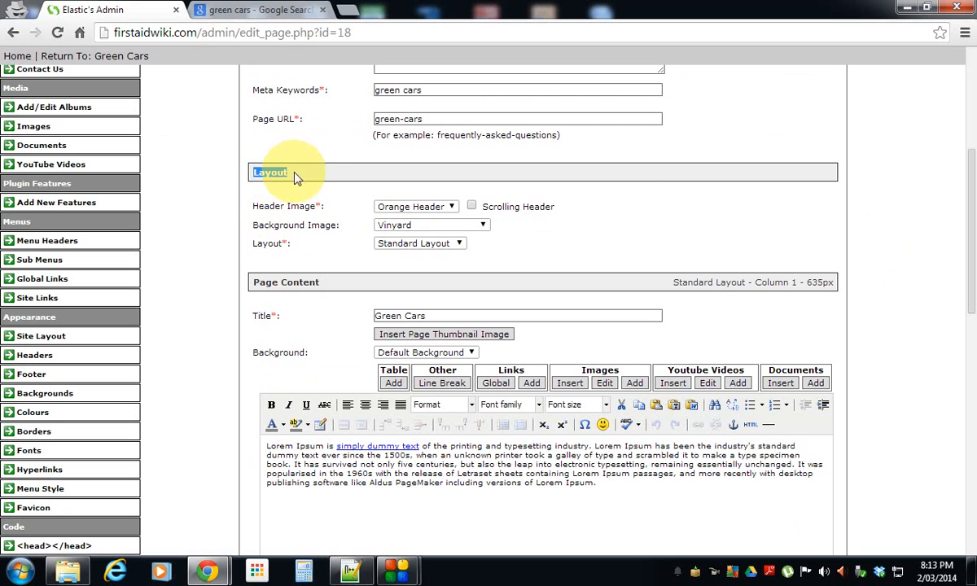
click(454, 210)
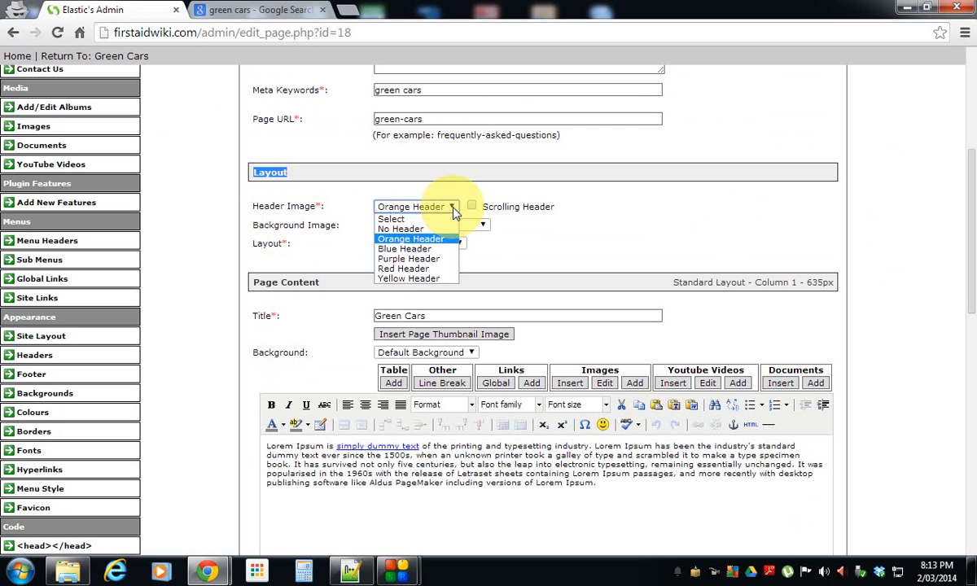
click(453, 210)
click(472, 207)
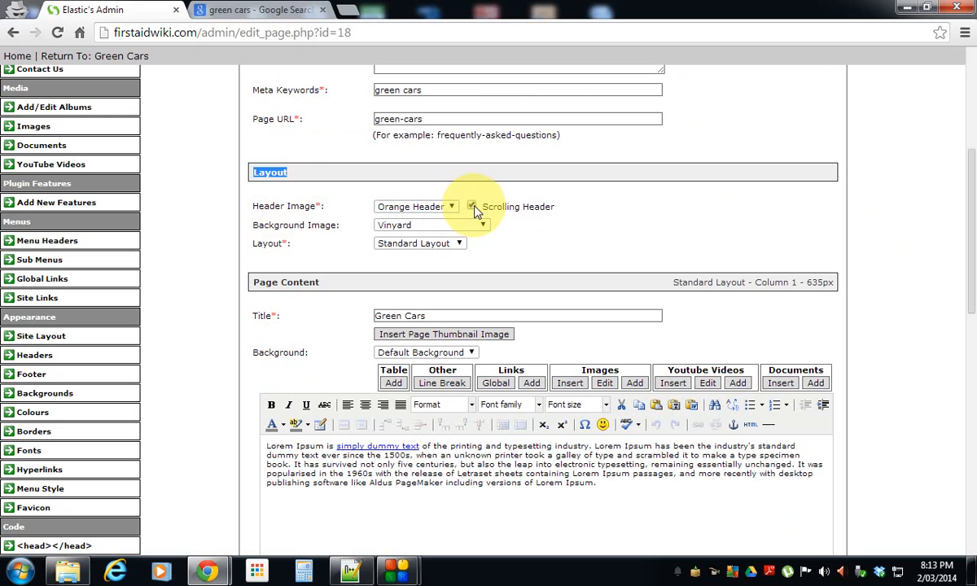
click(472, 208)
click(484, 228)
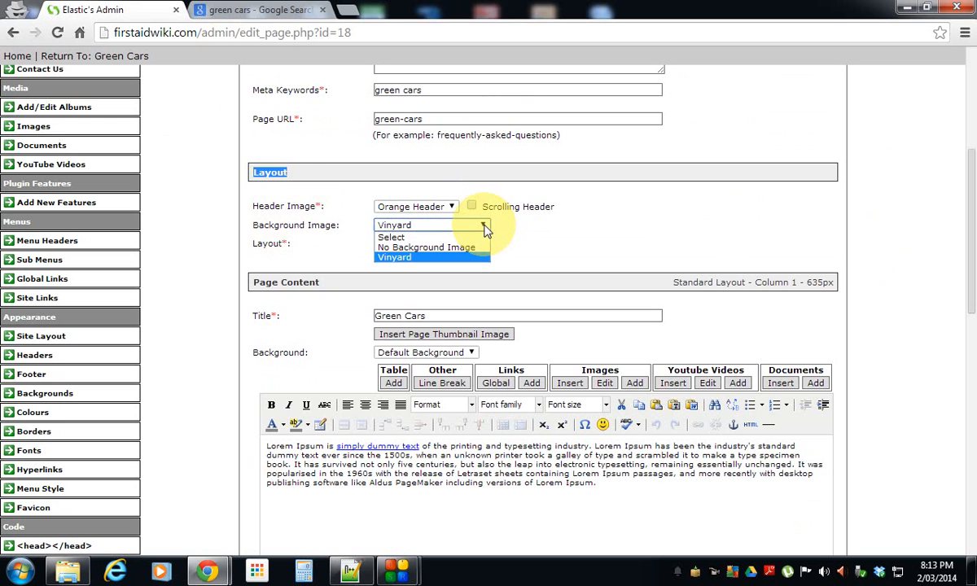
click(485, 229)
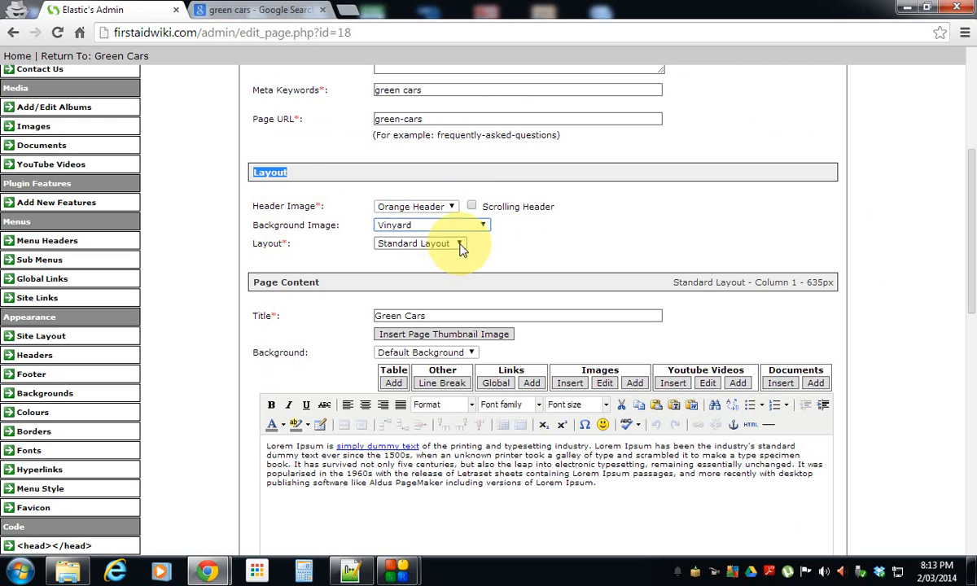
click(460, 246)
click(461, 247)
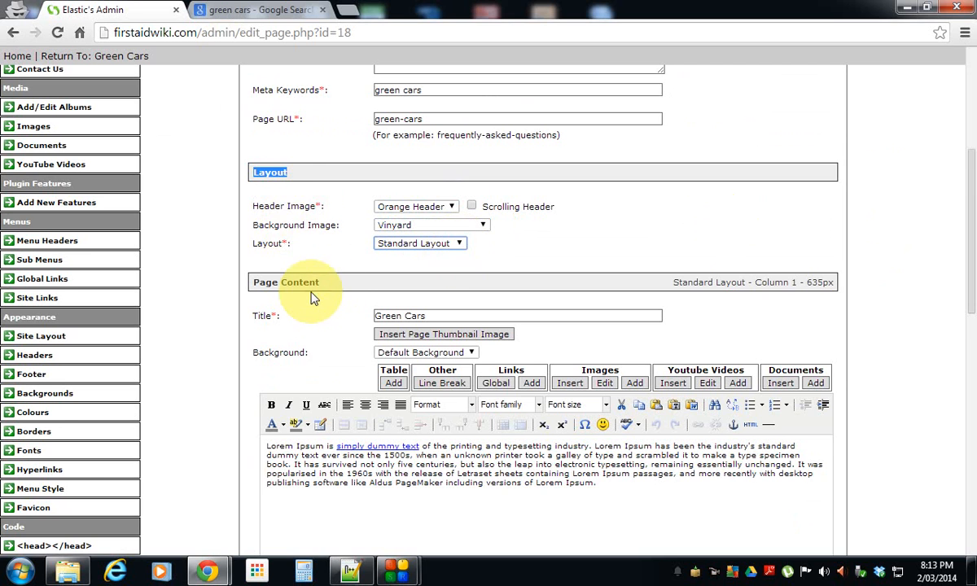
Change the page title in the Page Content section to "Green Cars Using Advanced Edit".
scroll(326, 281, down, 1)
click(443, 238)
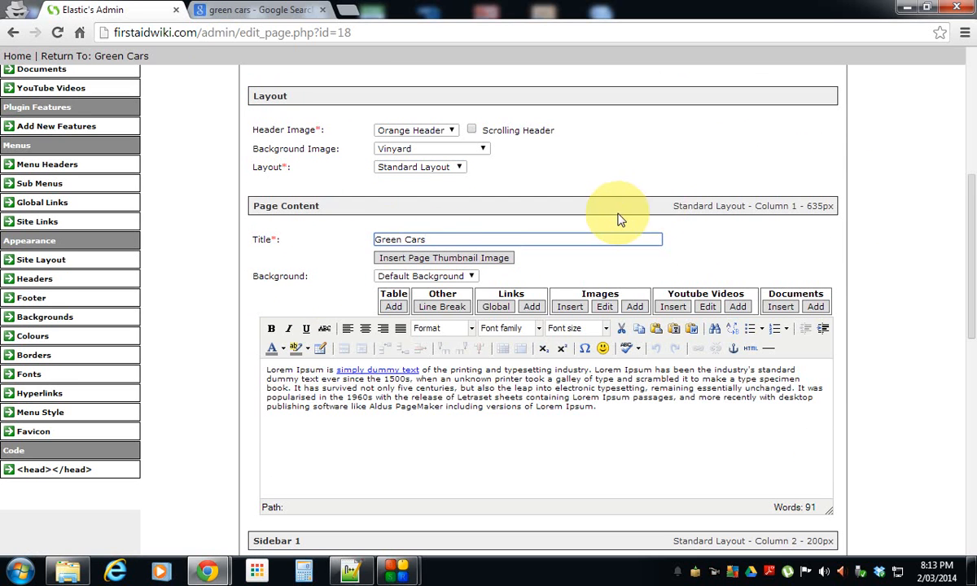
scroll(624, 210, up, 4)
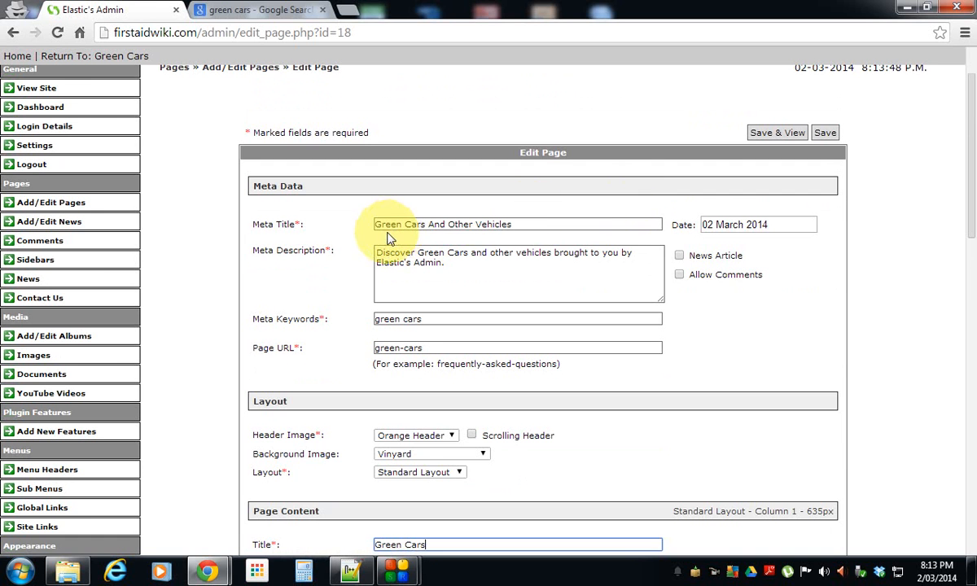
scroll(606, 242, down, 2)
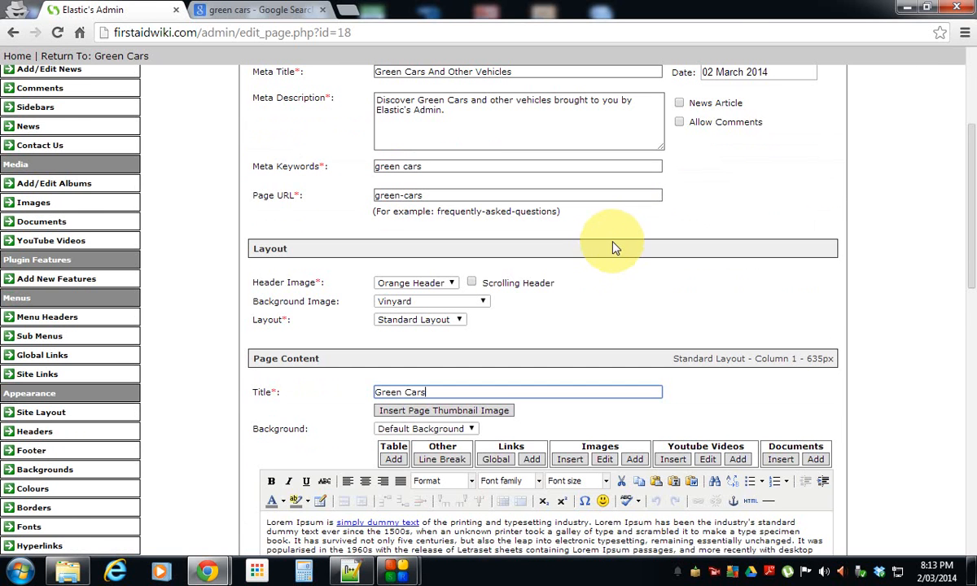
scroll(579, 309, down, 1)
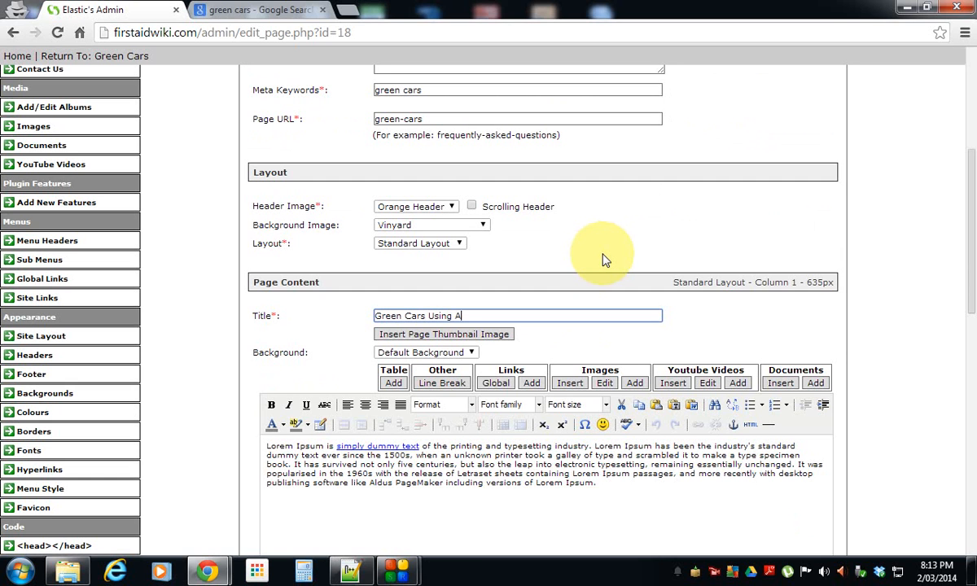
text(ced Edit)
Insert the paragraph "I have added new text using advanced edit." above the Lorem Ipsum text in the page content.
scroll(257, 313, down, 2)
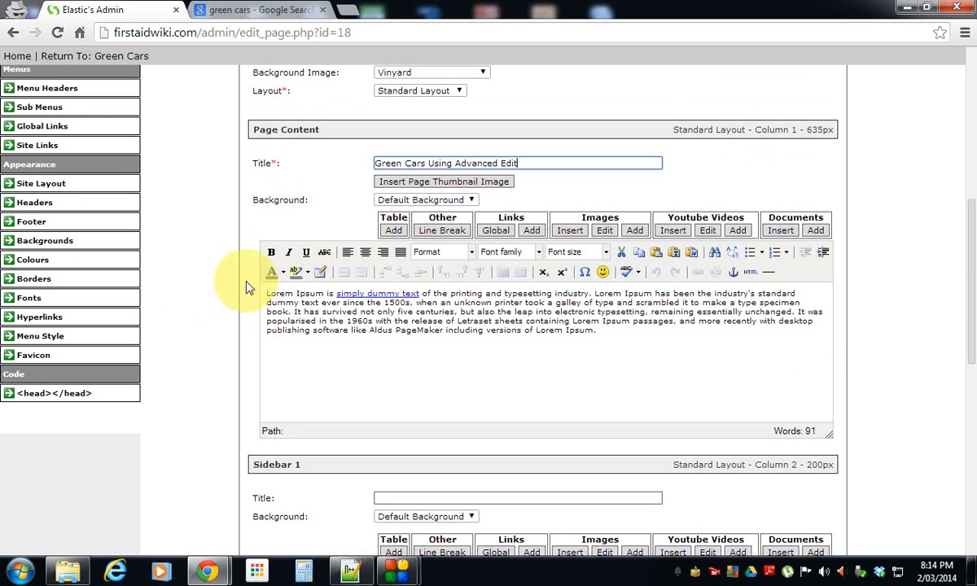
click(266, 294)
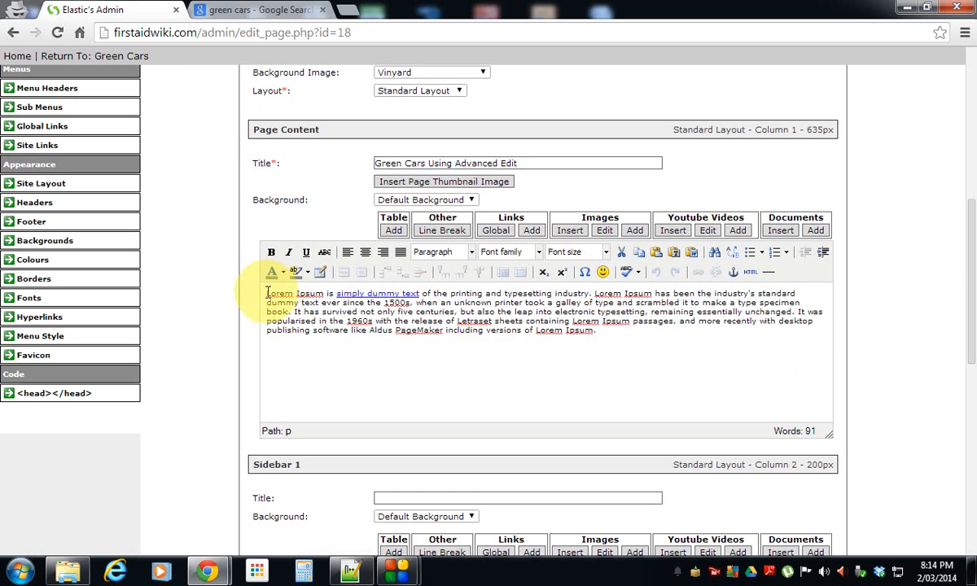
key(Return)
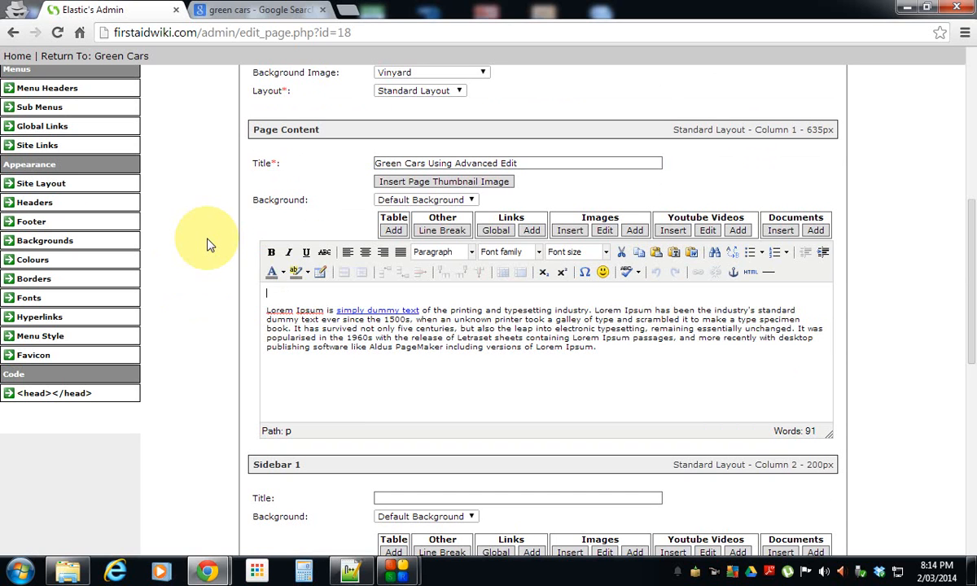
text(I have added new text using advanced edit.)
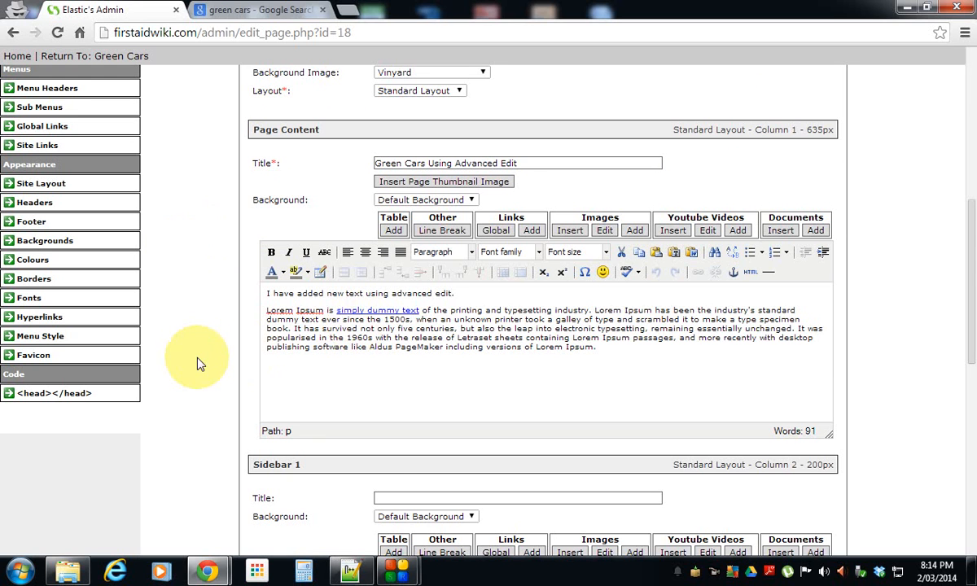
Fill in Sidebar 1 with the title "Features Of Green Cars" and the body text "They are great.".
scroll(196, 364, down, 2)
scroll(204, 342, down, 1)
scroll(174, 312, down, 3)
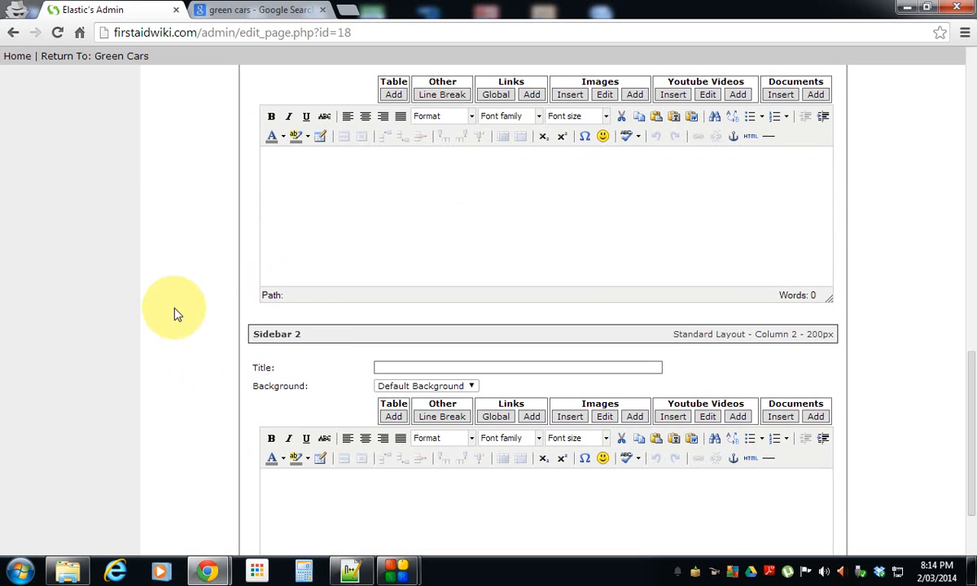
scroll(254, 320, down, 1)
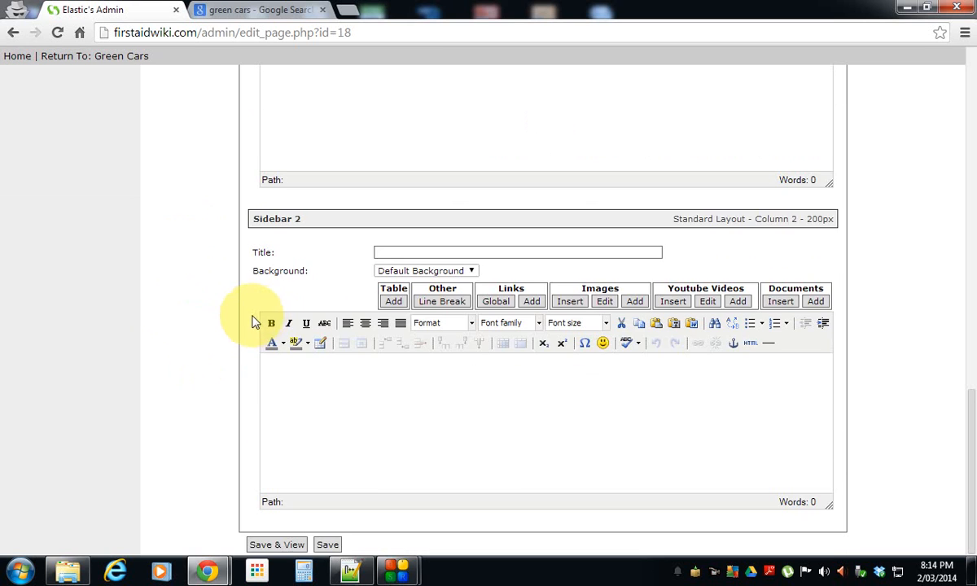
scroll(244, 322, up, 2)
scroll(243, 320, up, 2)
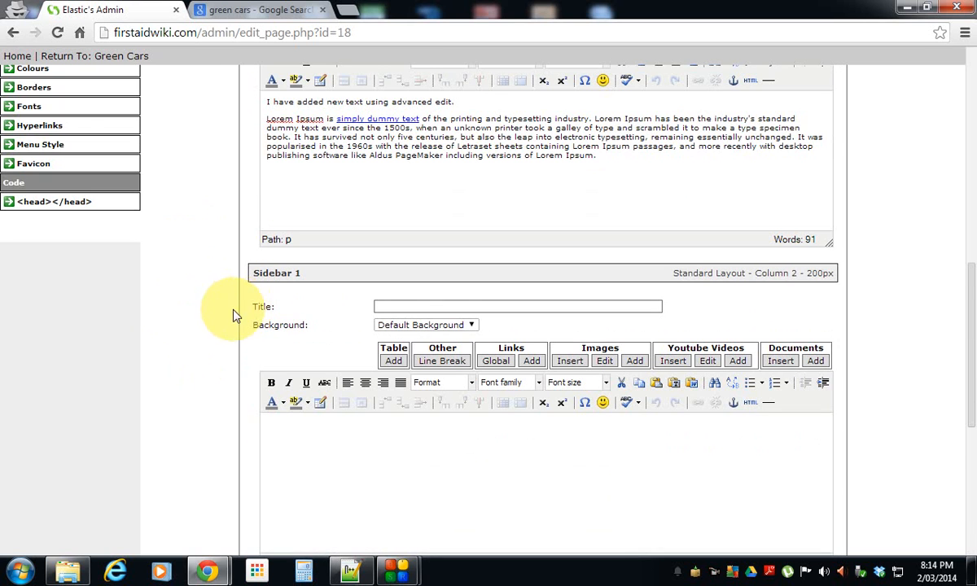
scroll(255, 301, down, 1)
click(407, 230)
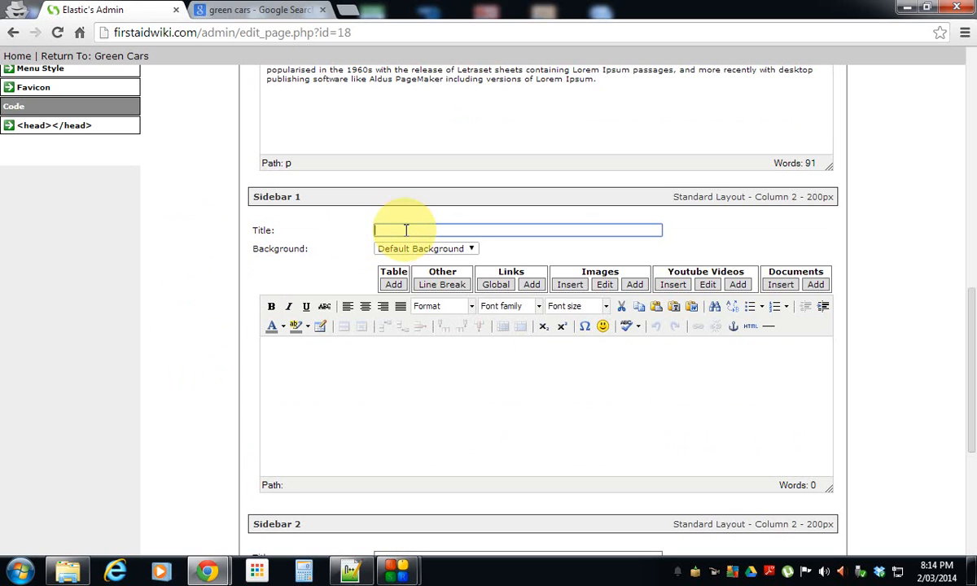
text(Features Of Green Cars)
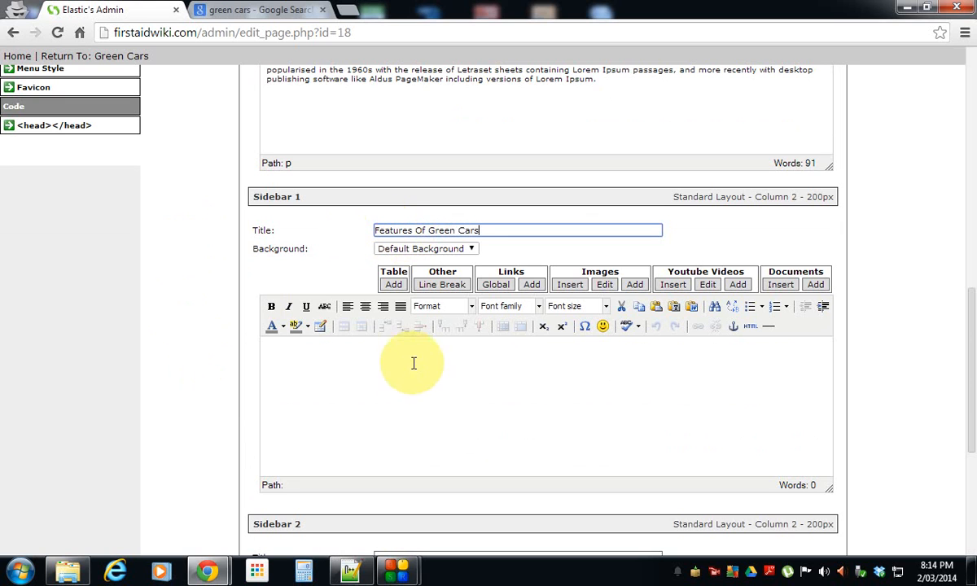
click(399, 352)
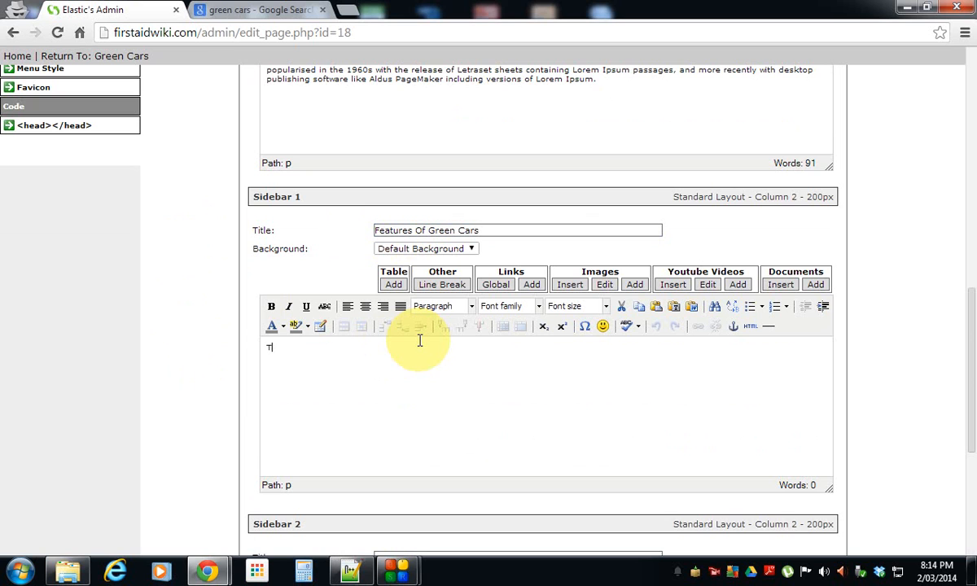
text(They are great.)
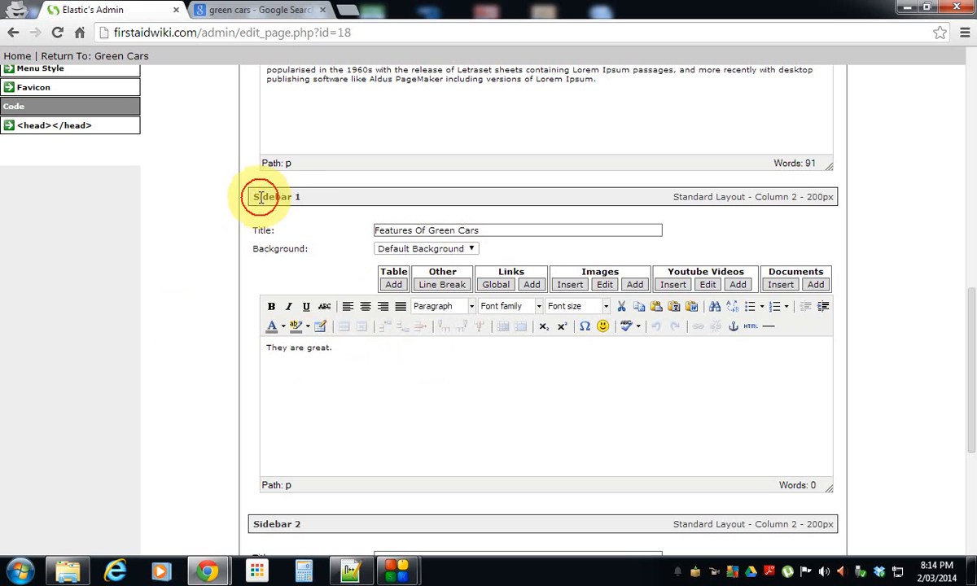
drag(252, 198, 308, 199)
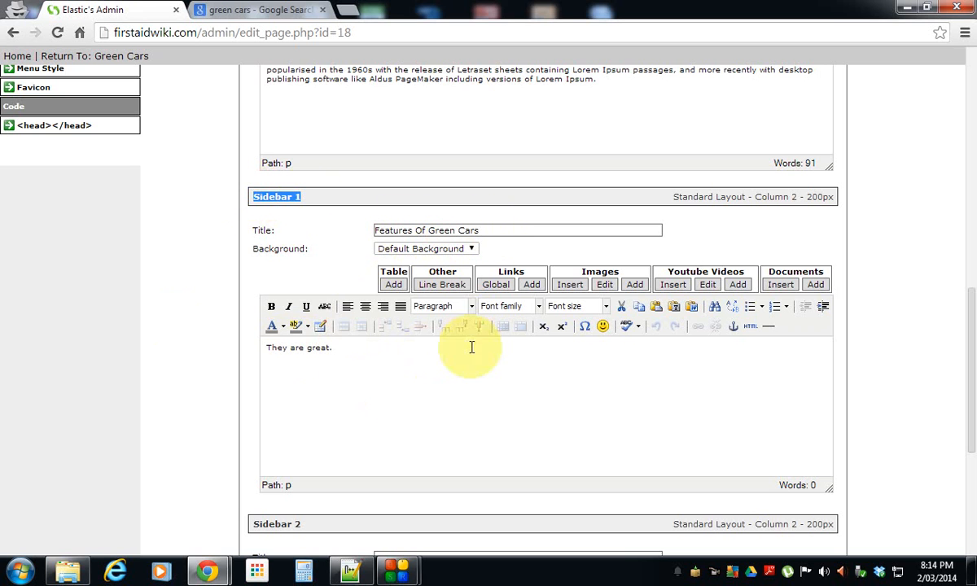
Fill in Sidebar 2 with the title "Costs Of Green Cars" and the body text "That green cars are cheap.".
scroll(195, 429, down, 1)
scroll(196, 429, down, 2)
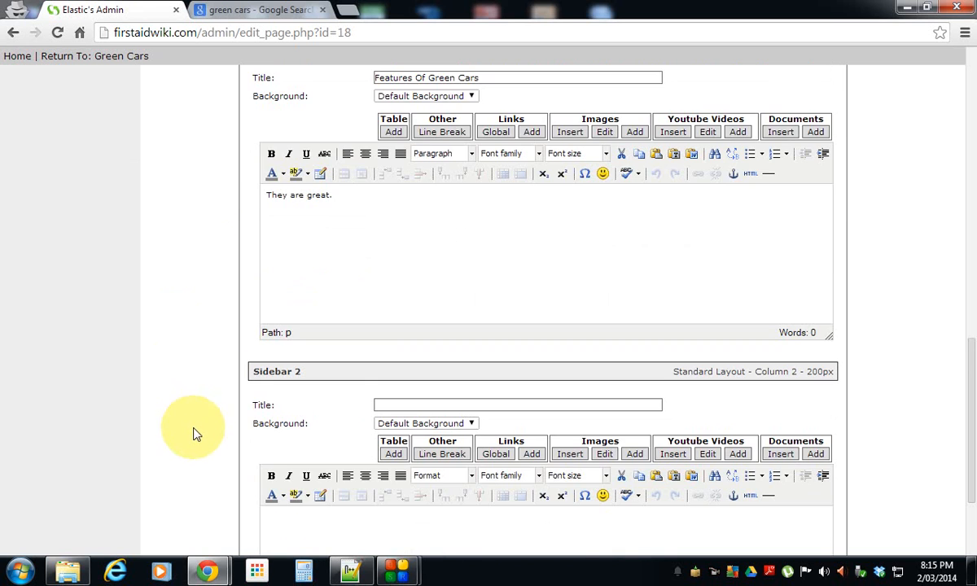
click(405, 329)
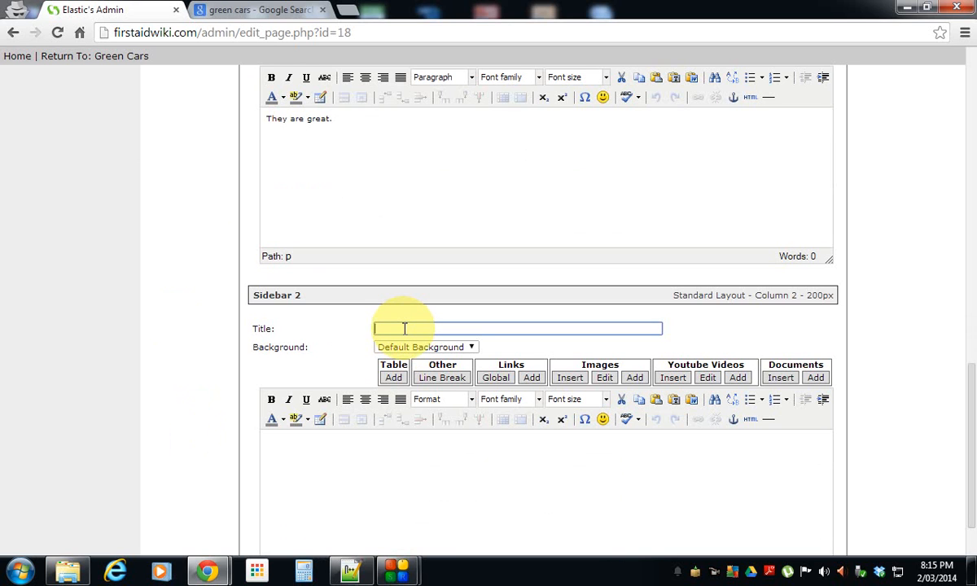
text(Costs Of Green Cars)
drag(253, 293, 298, 294)
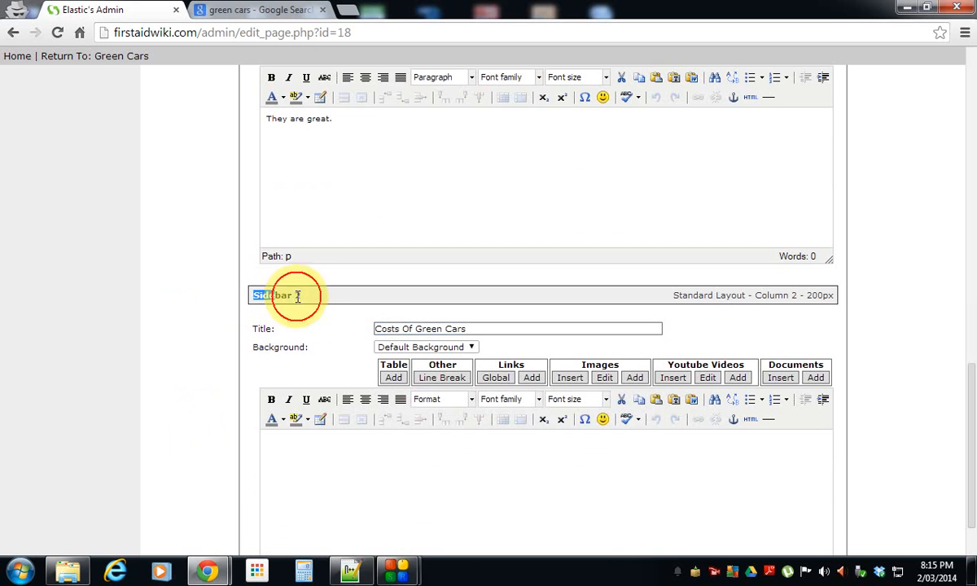
drag(376, 329, 484, 329)
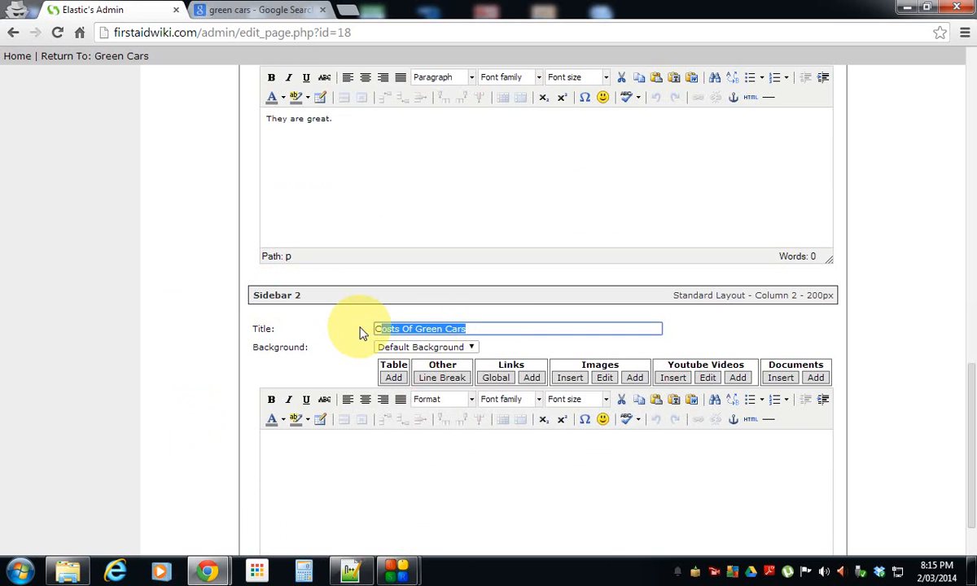
click(356, 334)
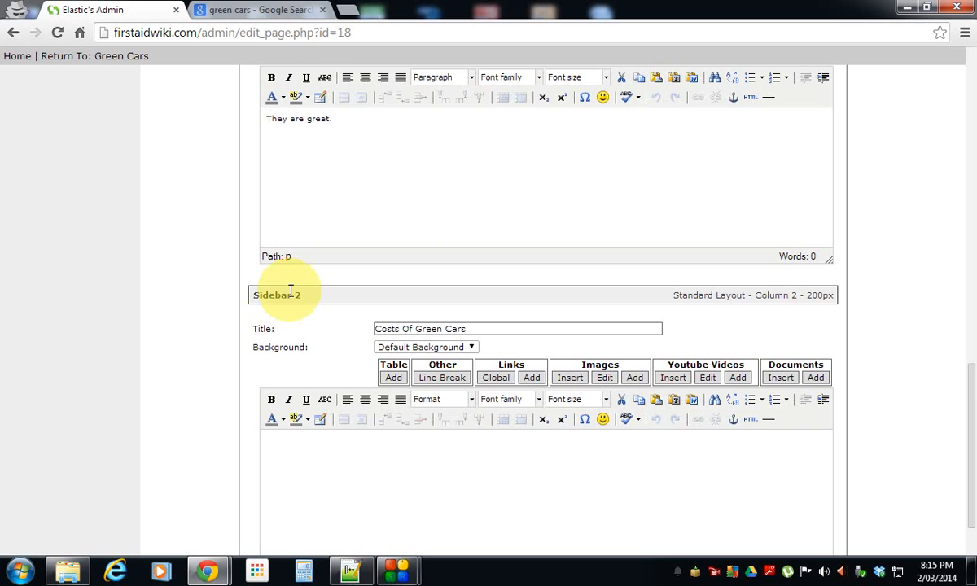
scroll(192, 366, down, 2)
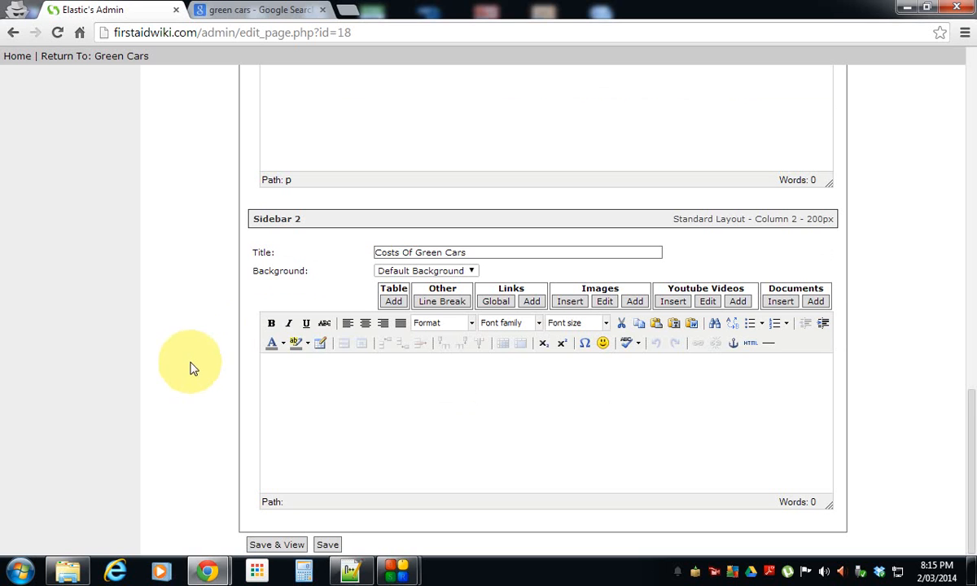
click(325, 366)
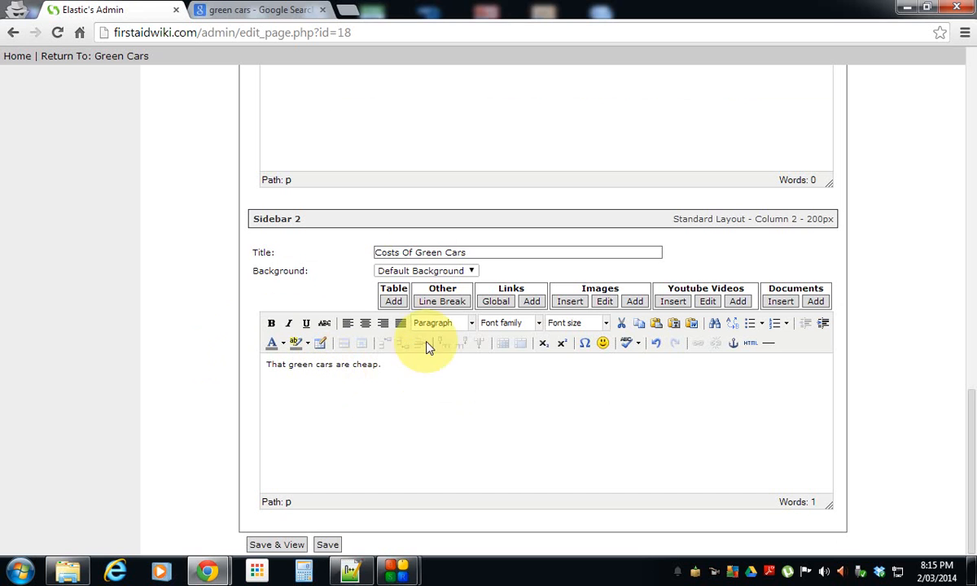
Review the edited sidebars, page content, layout and meta data sections, including the Allow Comments setting.
scroll(403, 326, up, 4)
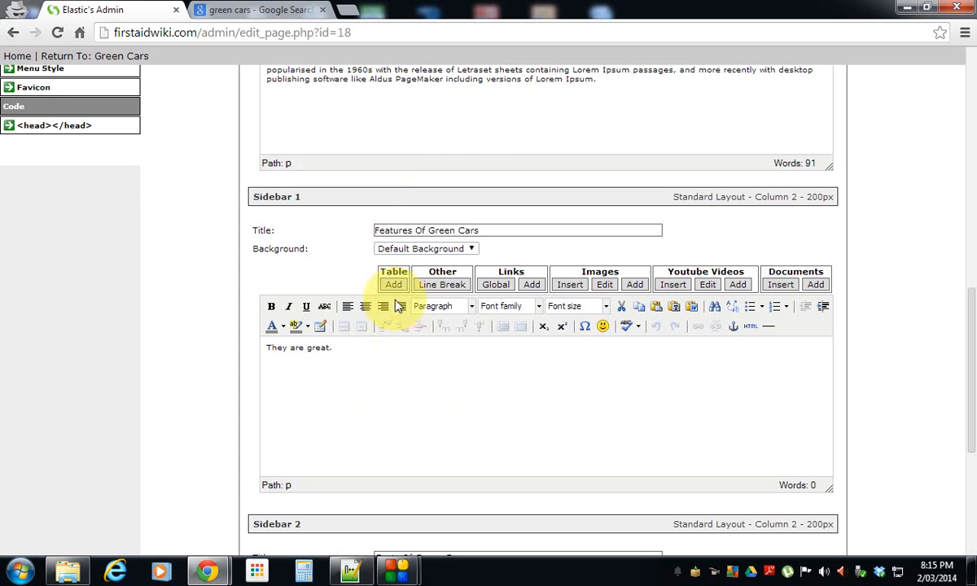
scroll(395, 301, up, 2)
scroll(391, 295, up, 1)
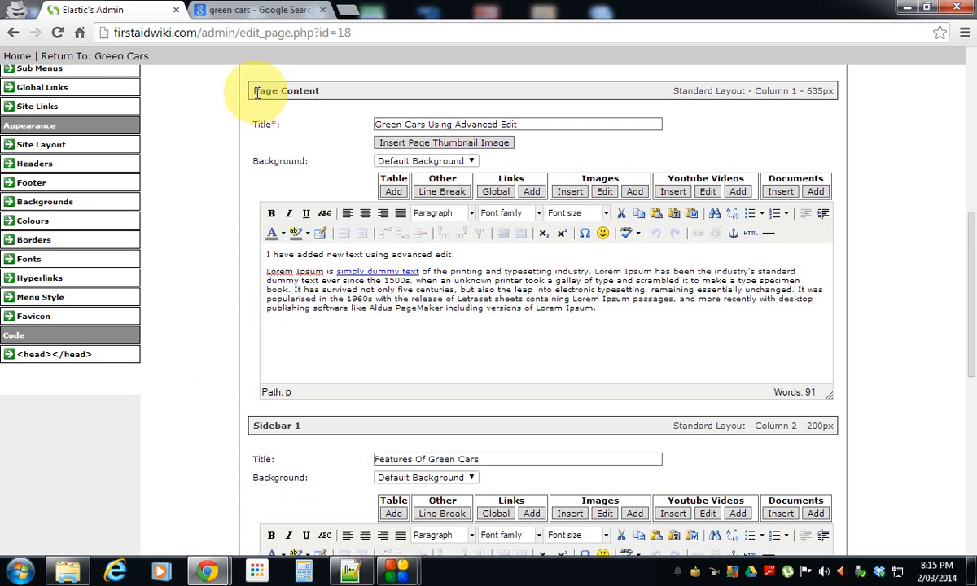
drag(252, 91, 353, 95)
drag(417, 125, 466, 125)
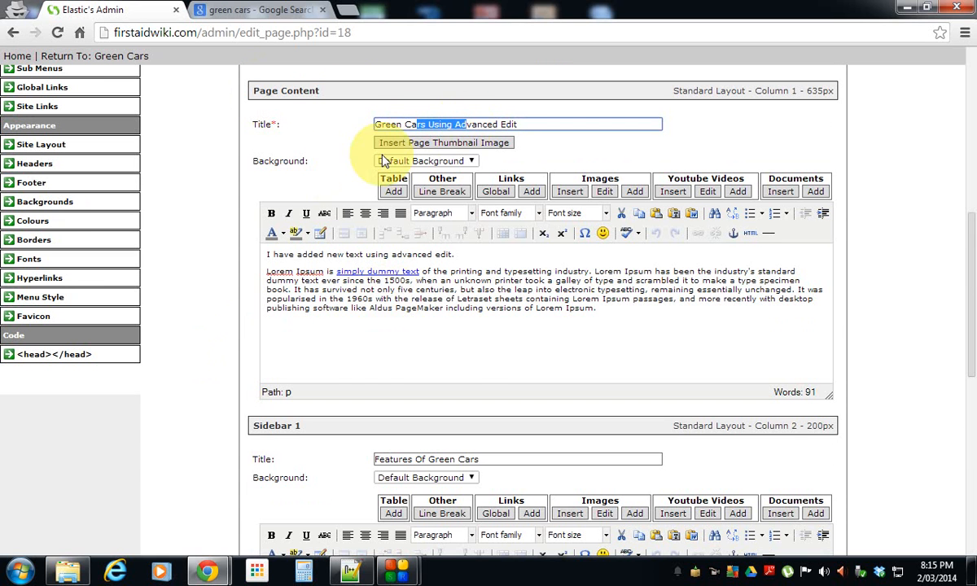
scroll(326, 154, up, 1)
scroll(301, 158, up, 2)
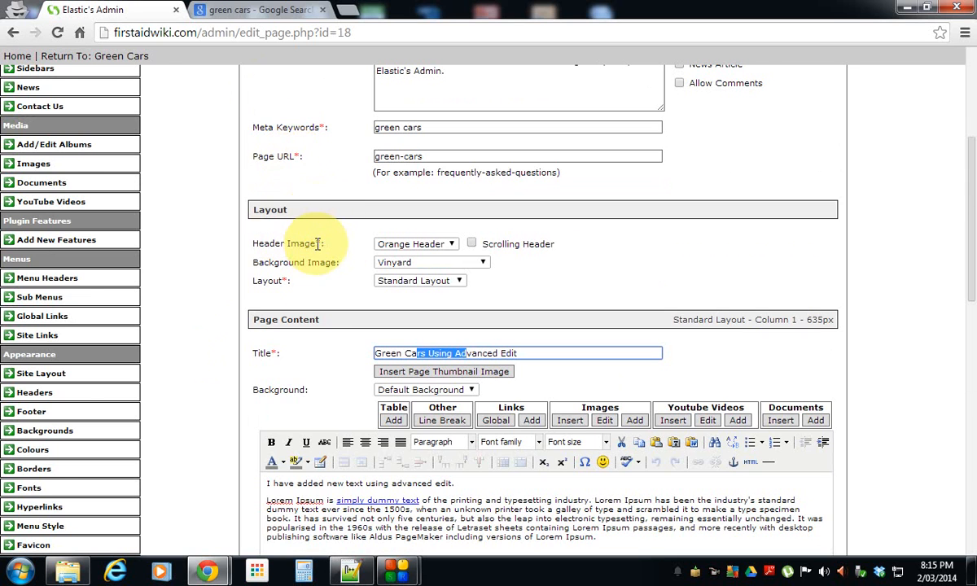
scroll(315, 247, up, 3)
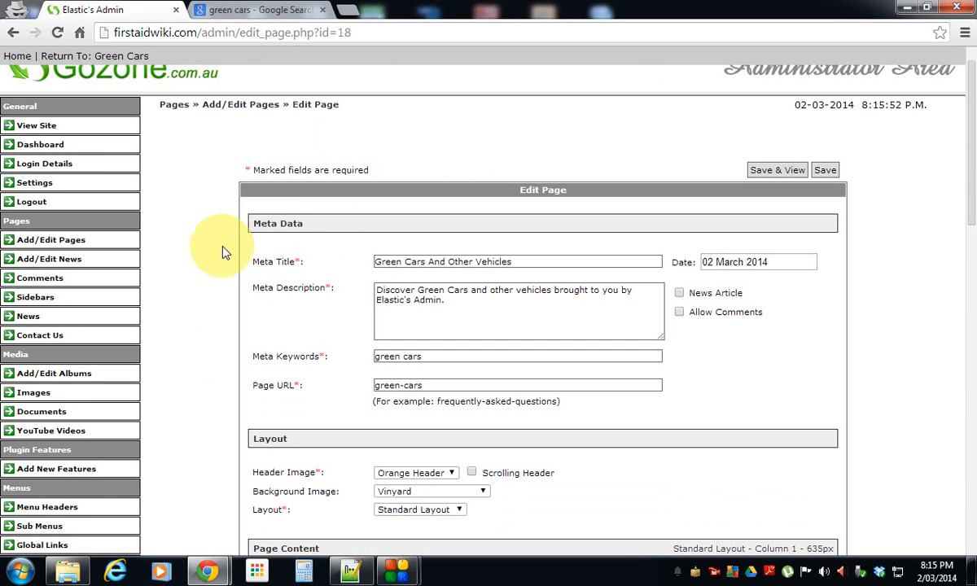
drag(696, 312, 750, 314)
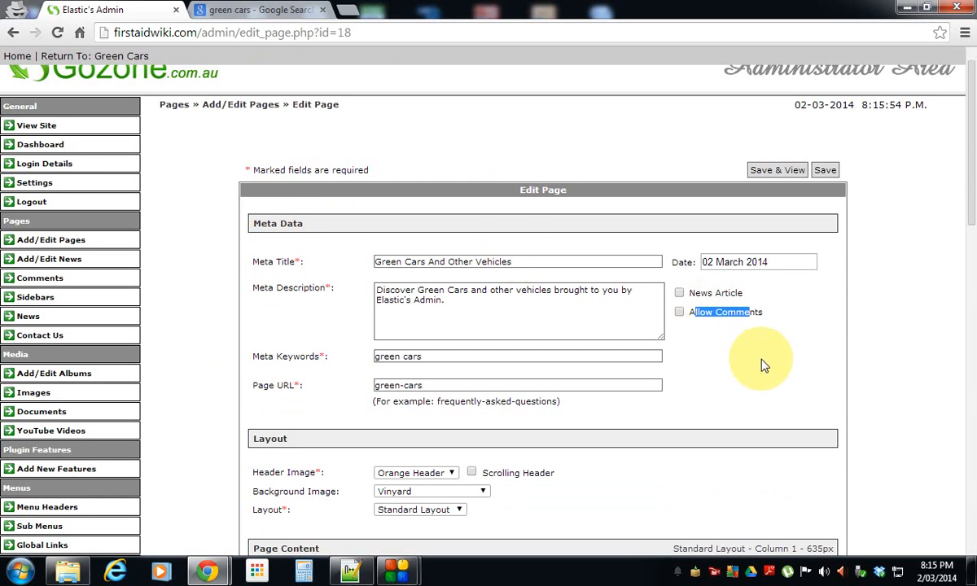
Save the page and view it live, checking its URL, title, new paragraph and both sidebar headings.
click(781, 171)
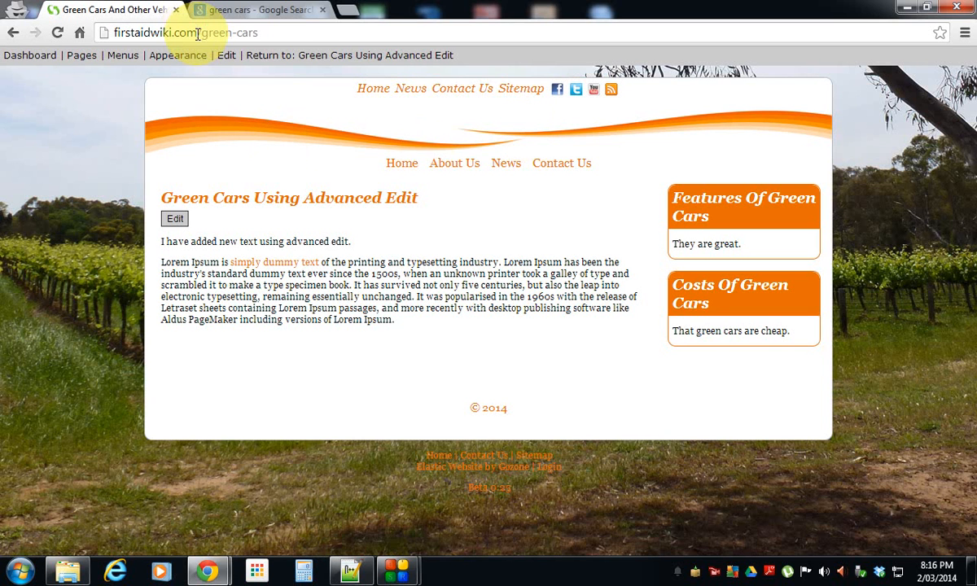
drag(196, 33, 269, 32)
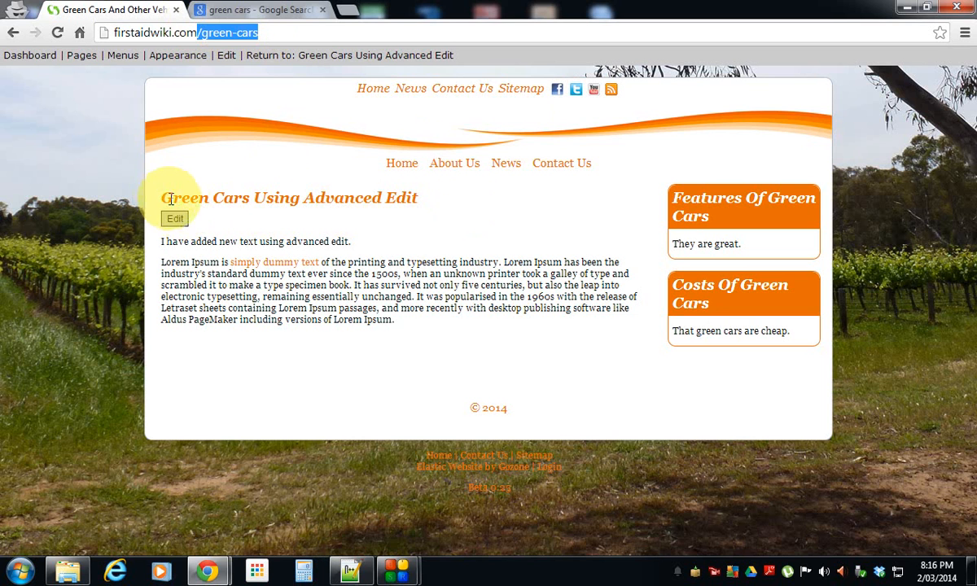
drag(159, 197, 430, 196)
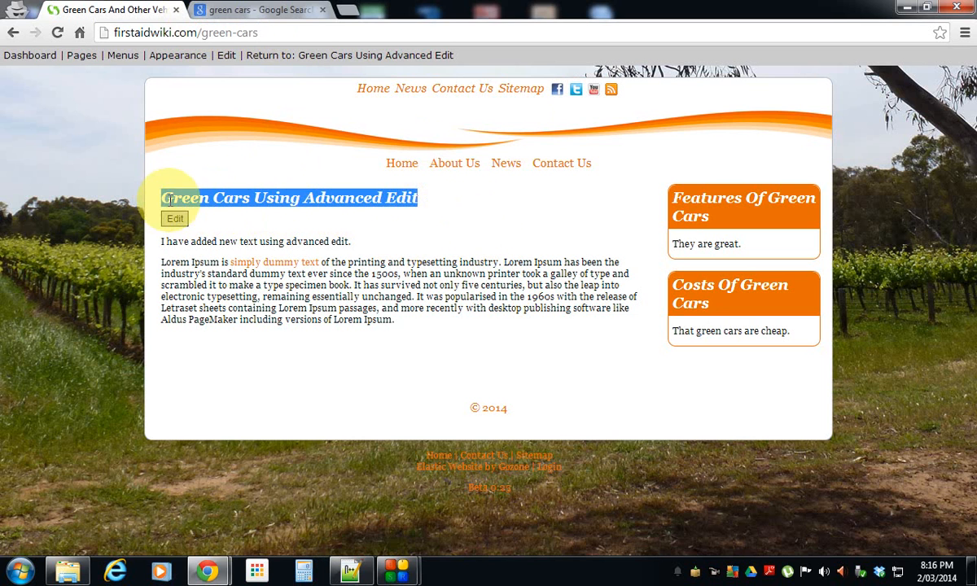
drag(350, 244, 161, 241)
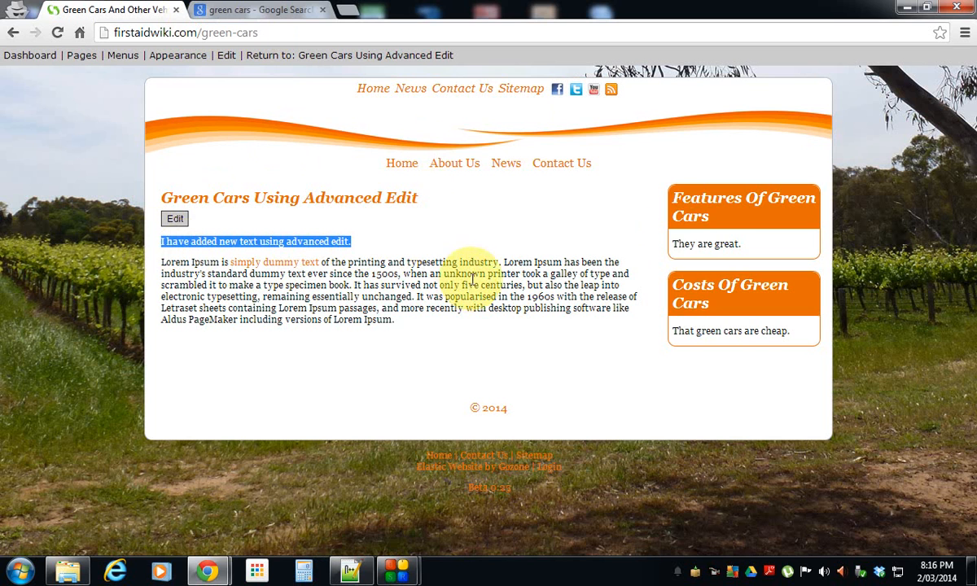
drag(674, 197, 731, 210)
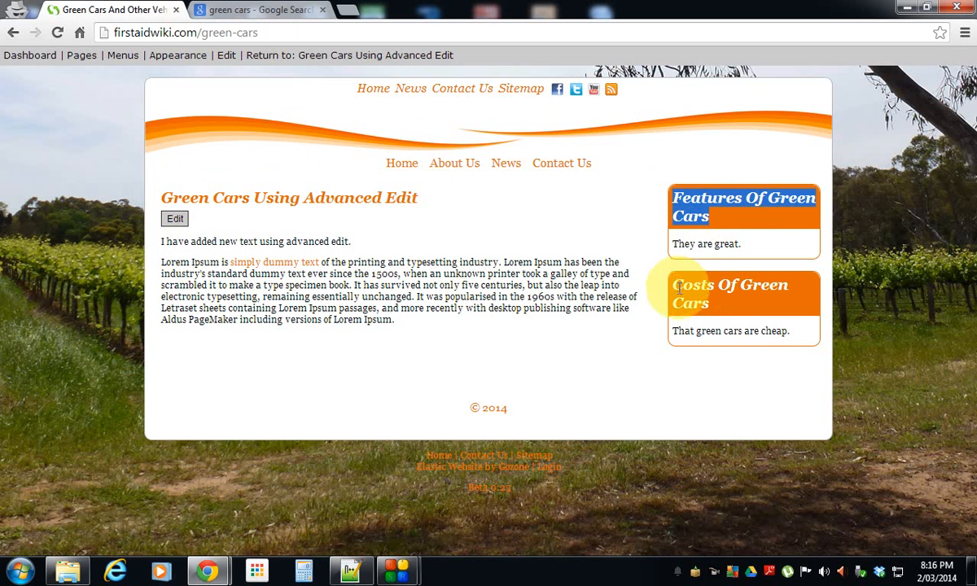
drag(656, 285, 710, 299)
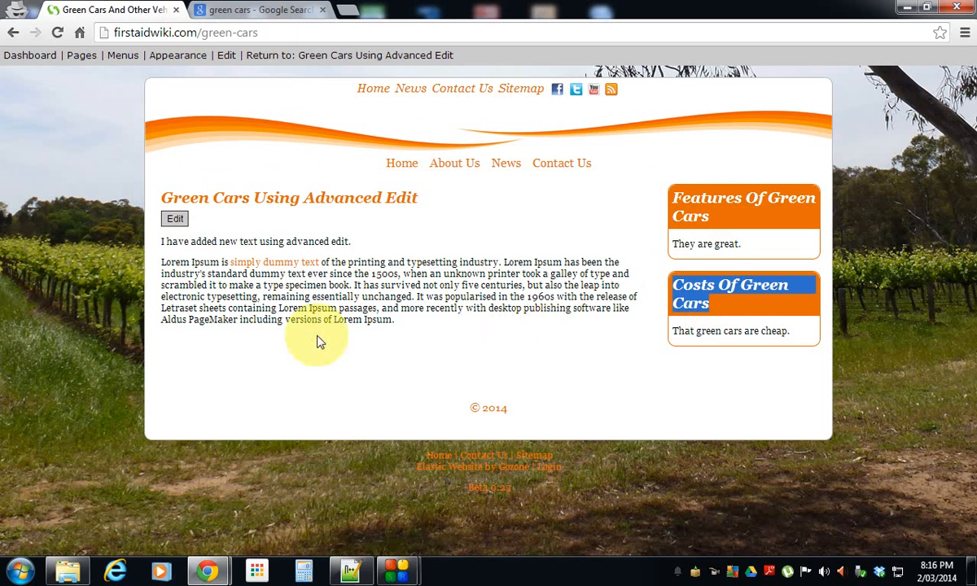
Open the Green Cars page in Advanced Edit and add the paragraph "Type some new information." below the existing page content.
drag(162, 261, 454, 371)
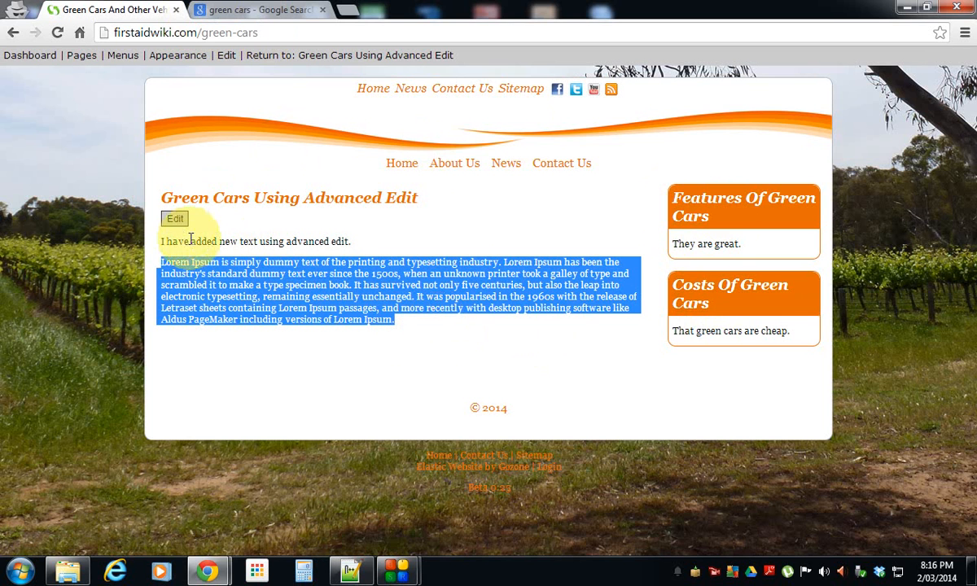
click(226, 56)
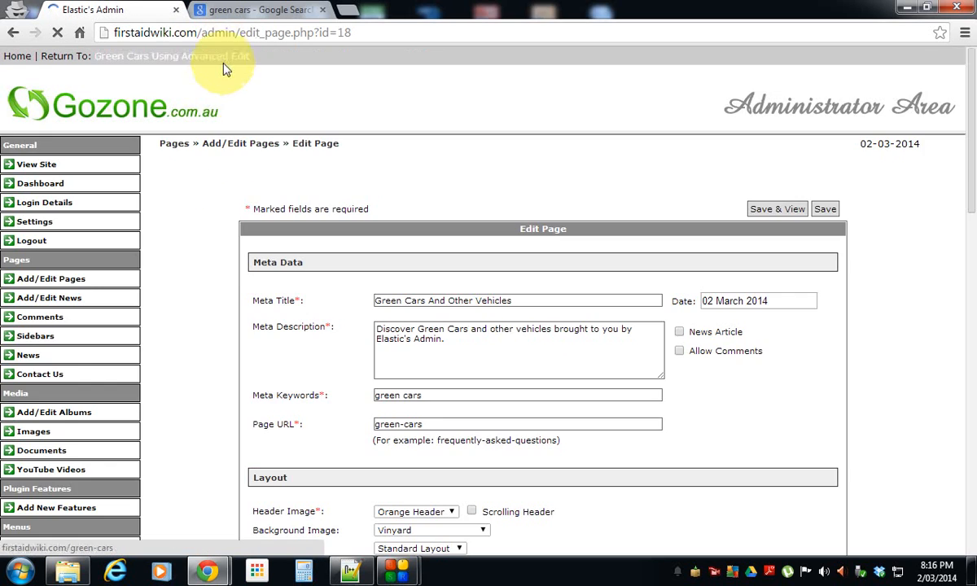
scroll(229, 152, down, 7)
scroll(277, 122, up, 1)
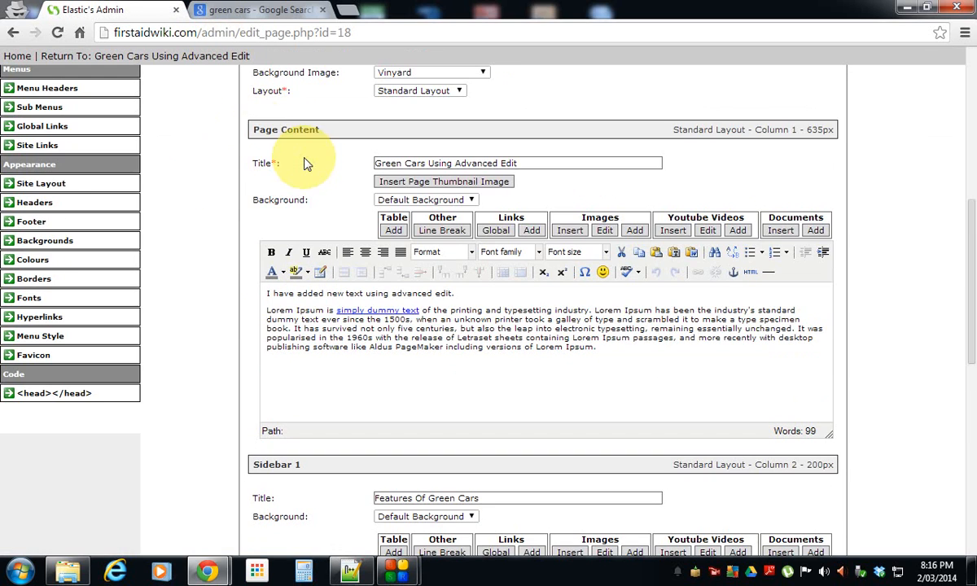
drag(259, 129, 319, 129)
click(633, 360)
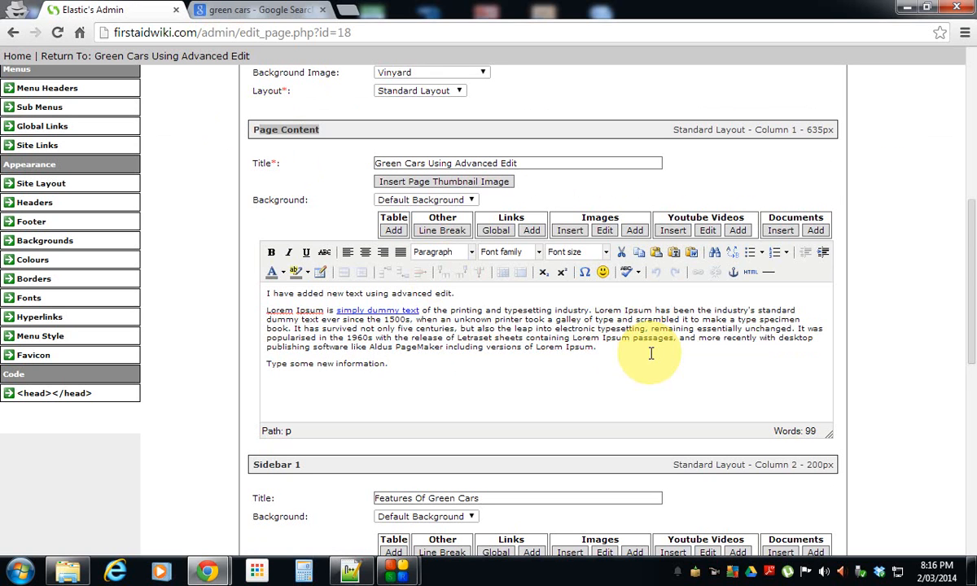
Save the Green Cars page and view it live, checking the newly added paragraph.
scroll(644, 355, up, 6)
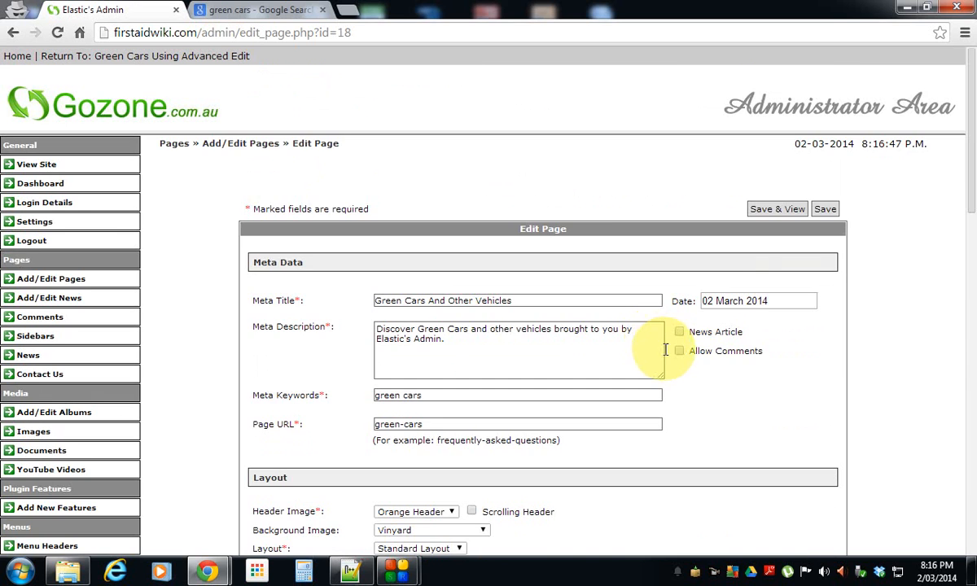
click(768, 212)
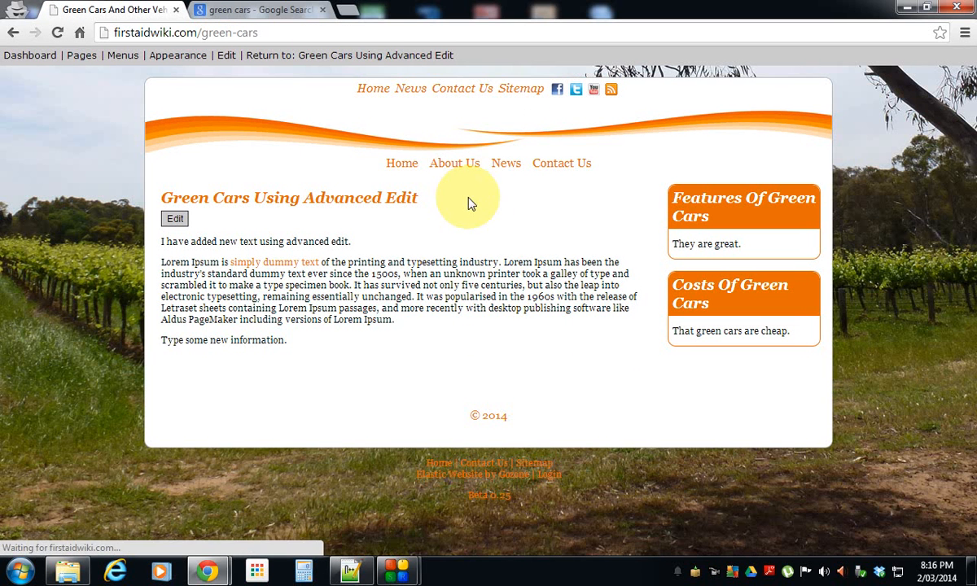
drag(162, 340, 312, 338)
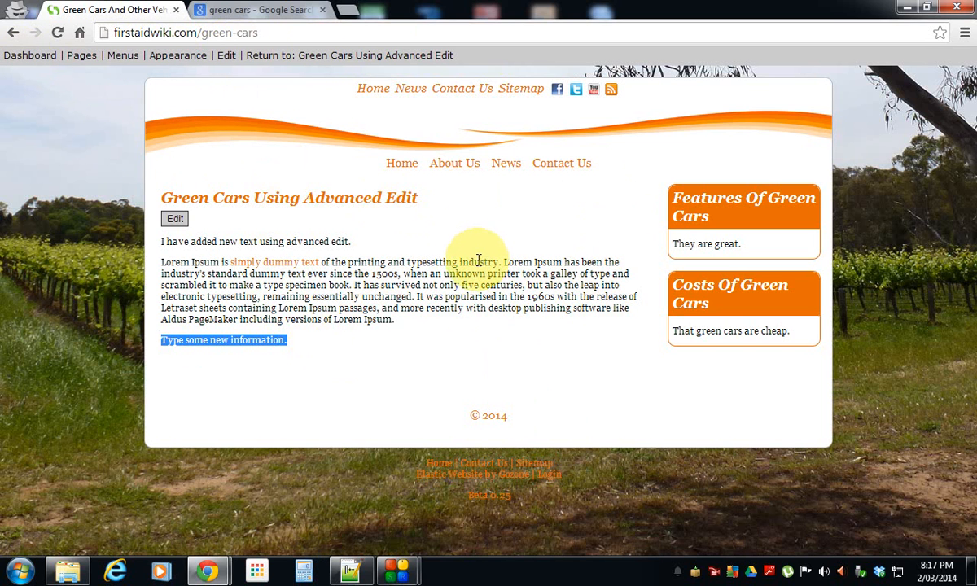
Open the site's home page in Advanced Edit and shorten its page content title to "Home Page".
click(397, 169)
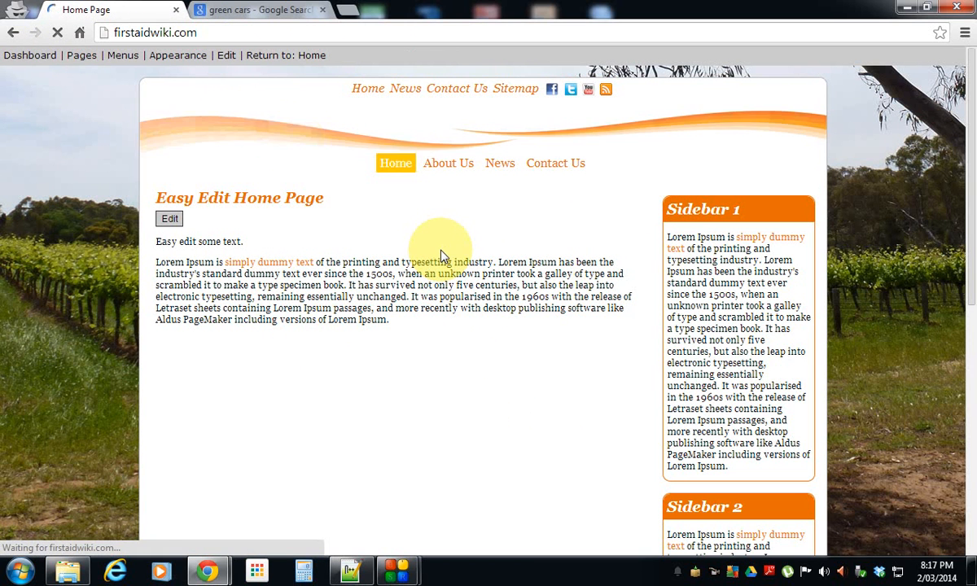
click(226, 59)
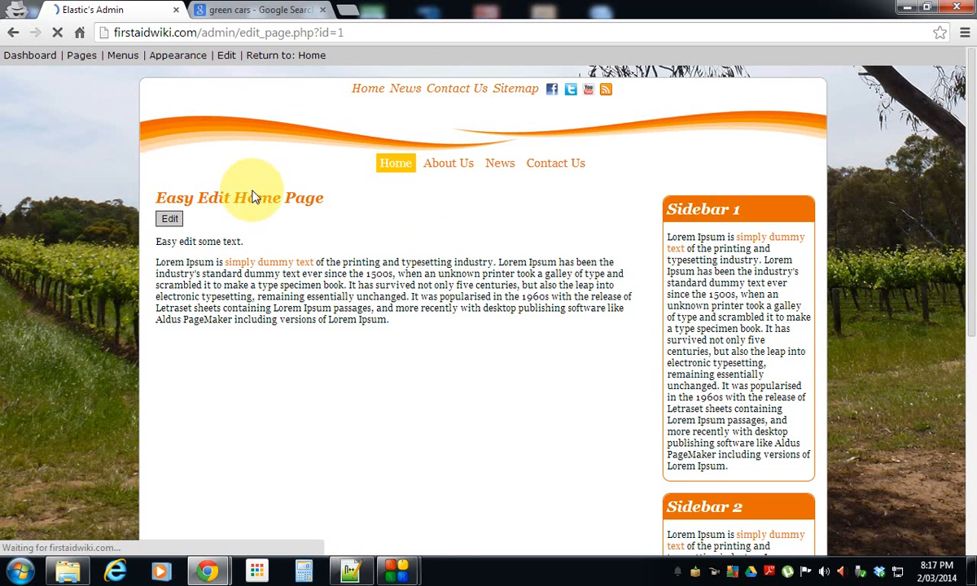
scroll(273, 365, down, 2)
scroll(273, 362, down, 2)
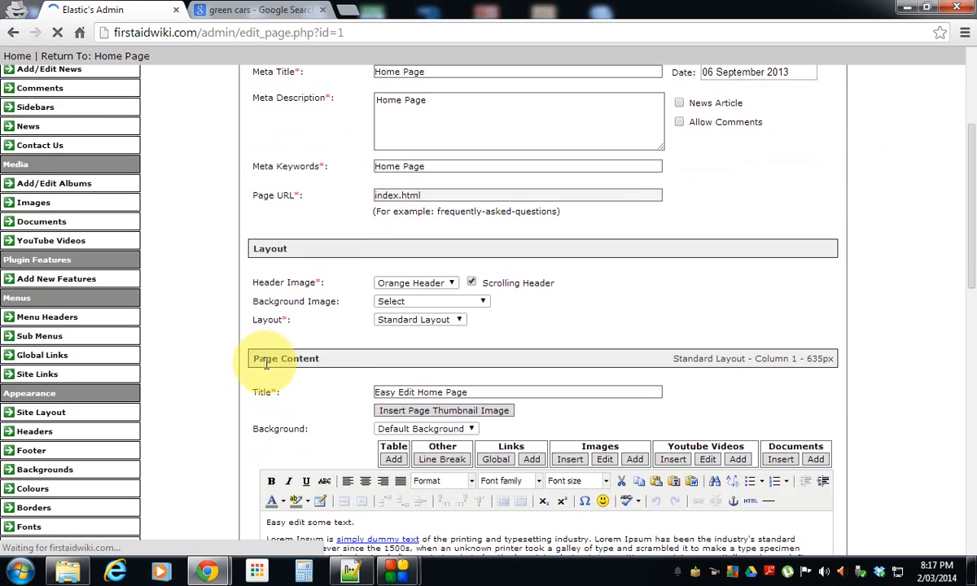
drag(376, 316, 417, 316)
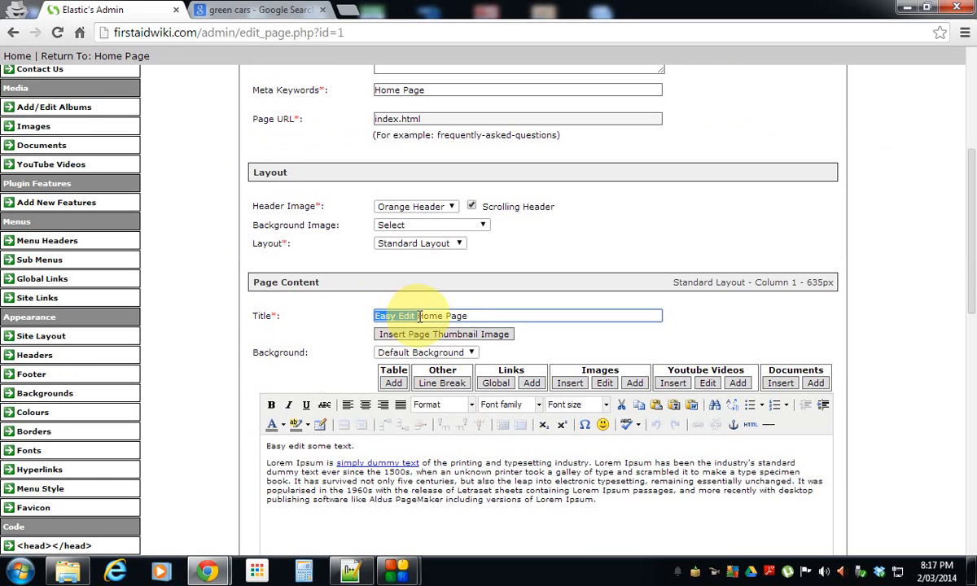
key(Delete)
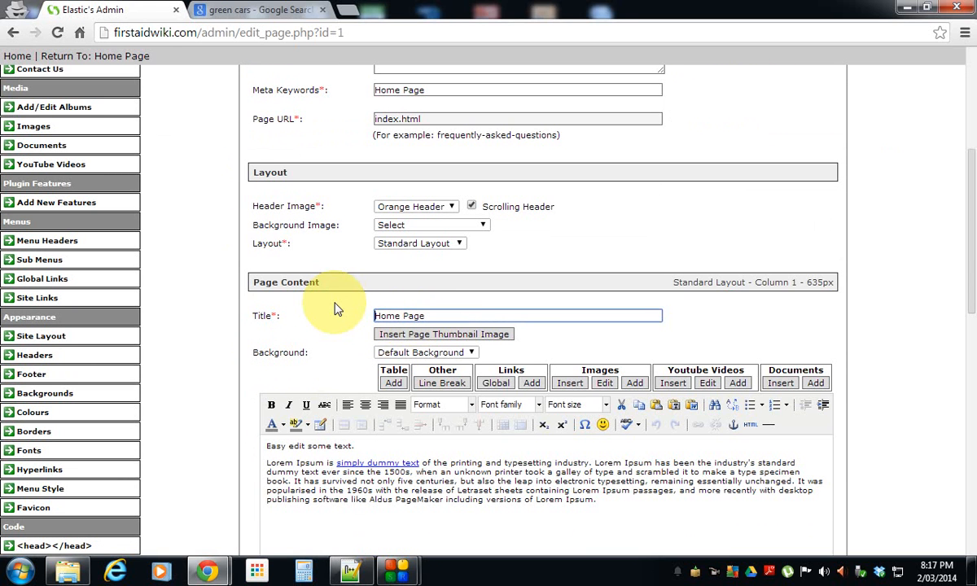
Save the home page and view it live, checking its shortened title.
scroll(349, 250, up, 4)
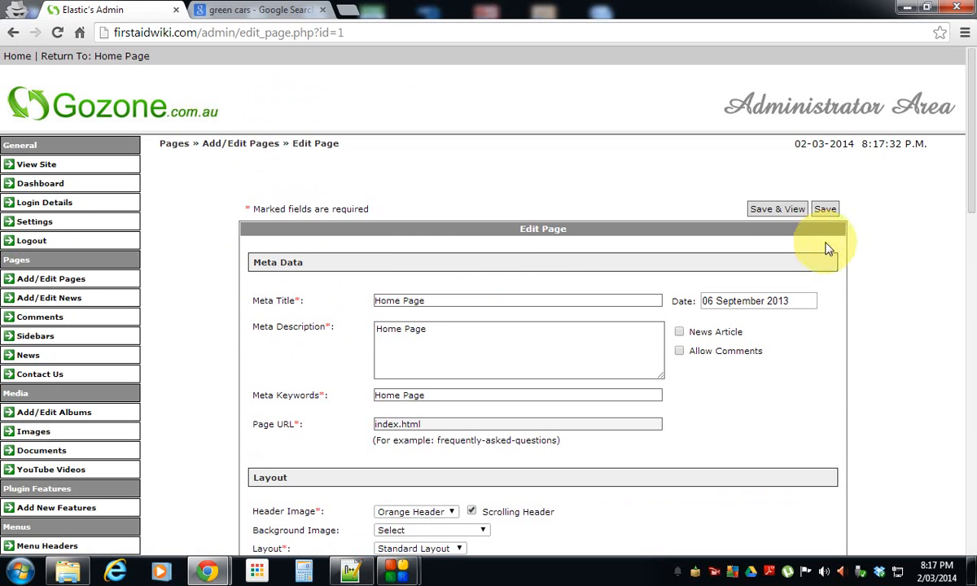
click(778, 210)
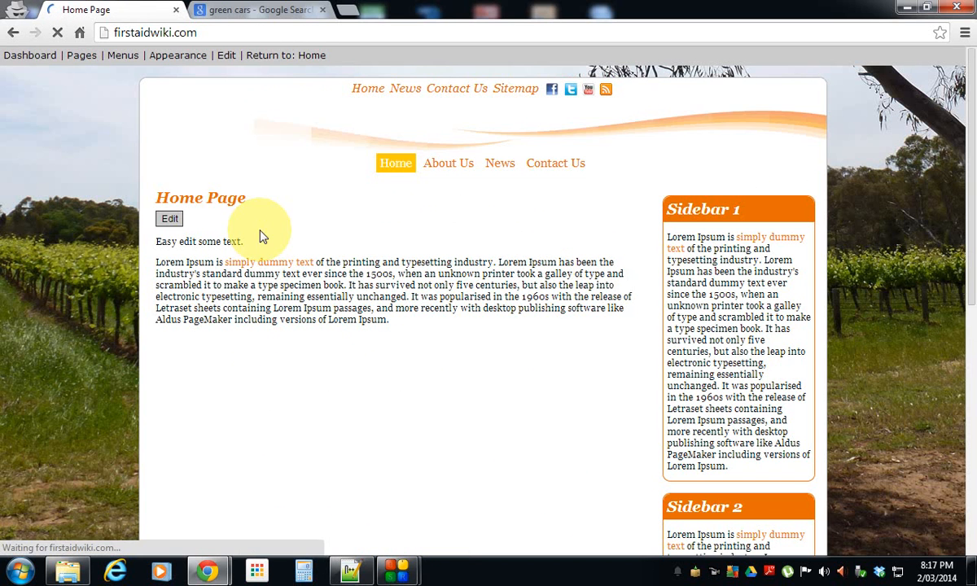
drag(165, 198, 253, 197)
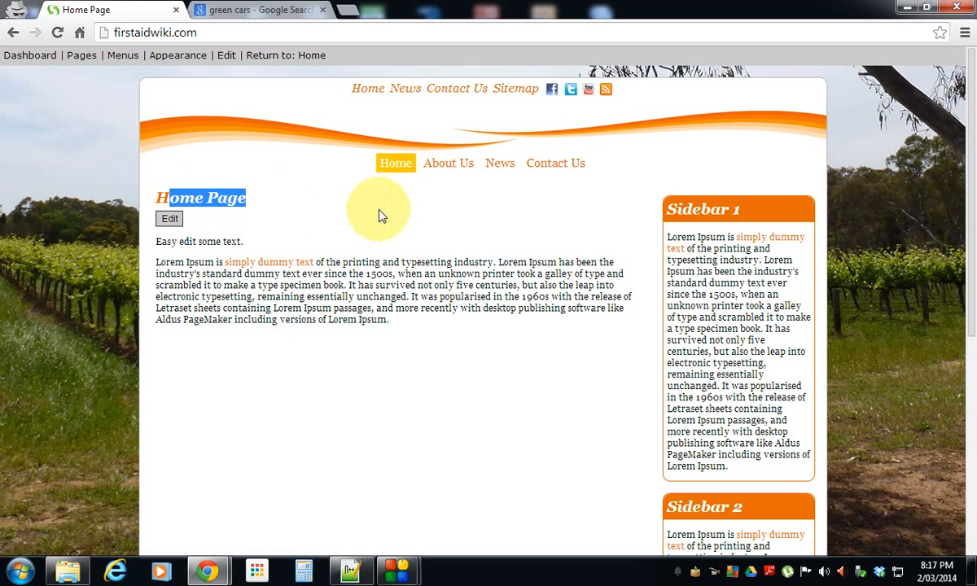
Open the About Us page for editing and change its page content title to "About Cars".
click(447, 165)
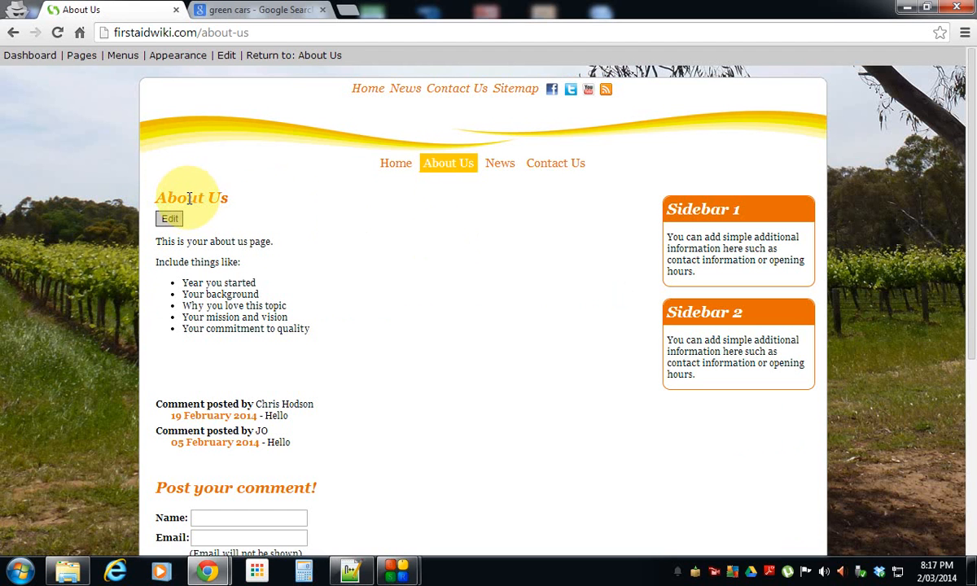
click(171, 221)
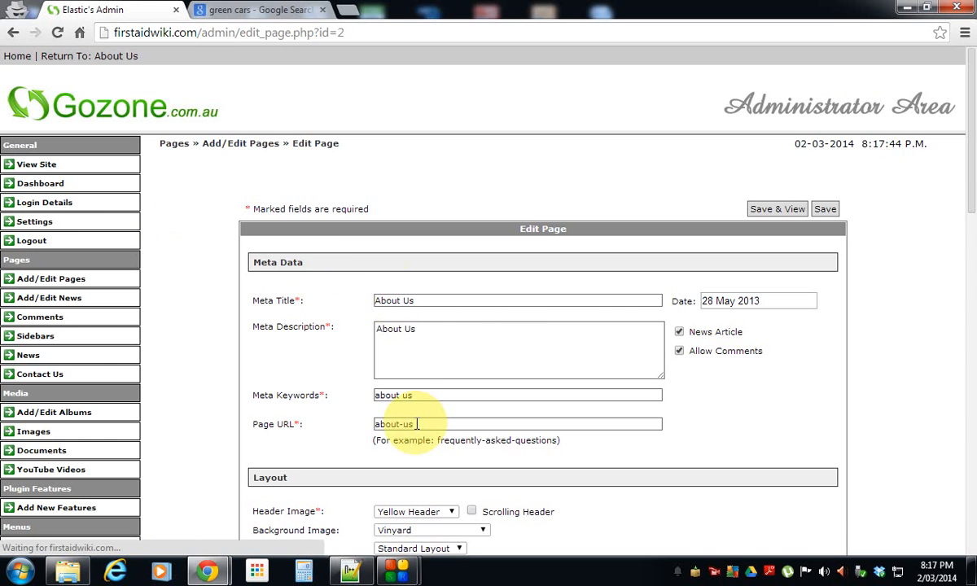
scroll(417, 424, down, 4)
drag(402, 318, 436, 317)
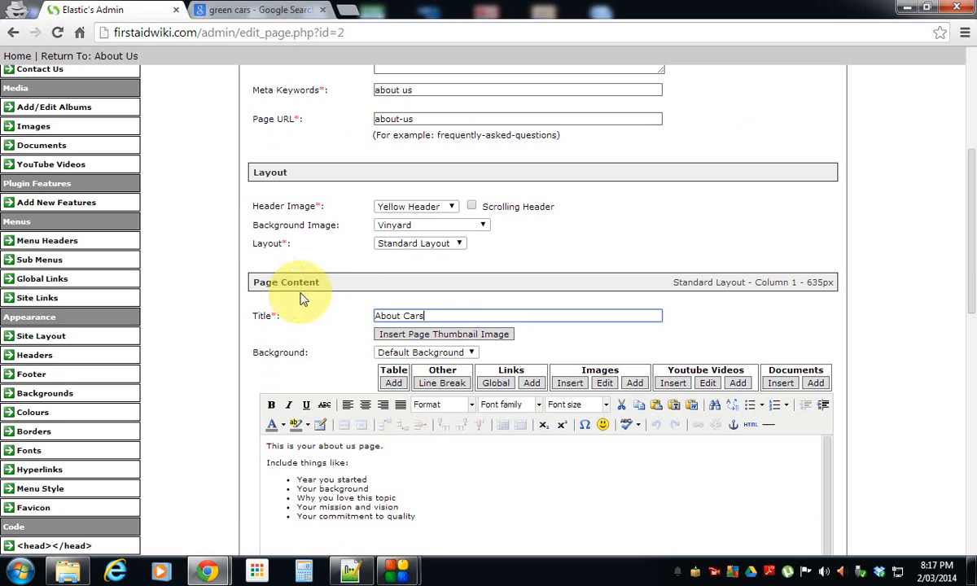
Compare the Title field under Page Content with the Meta Title field under Meta Data.
double_click(259, 317)
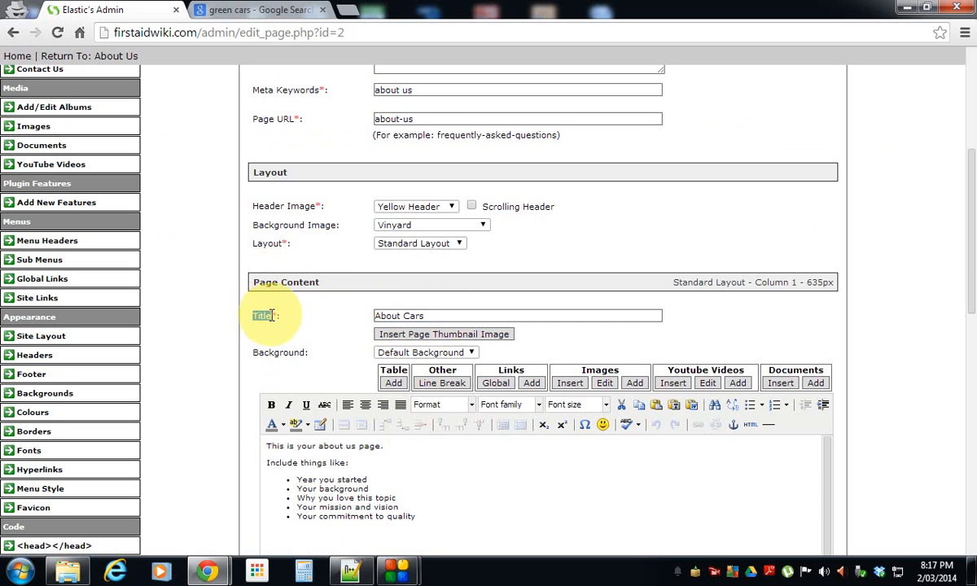
drag(255, 283, 341, 287)
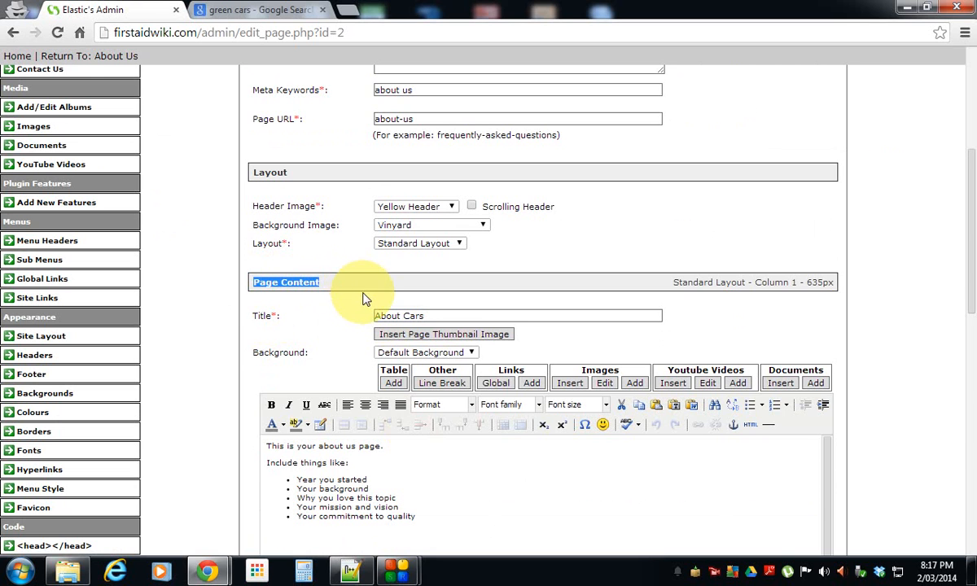
scroll(362, 295, up, 4)
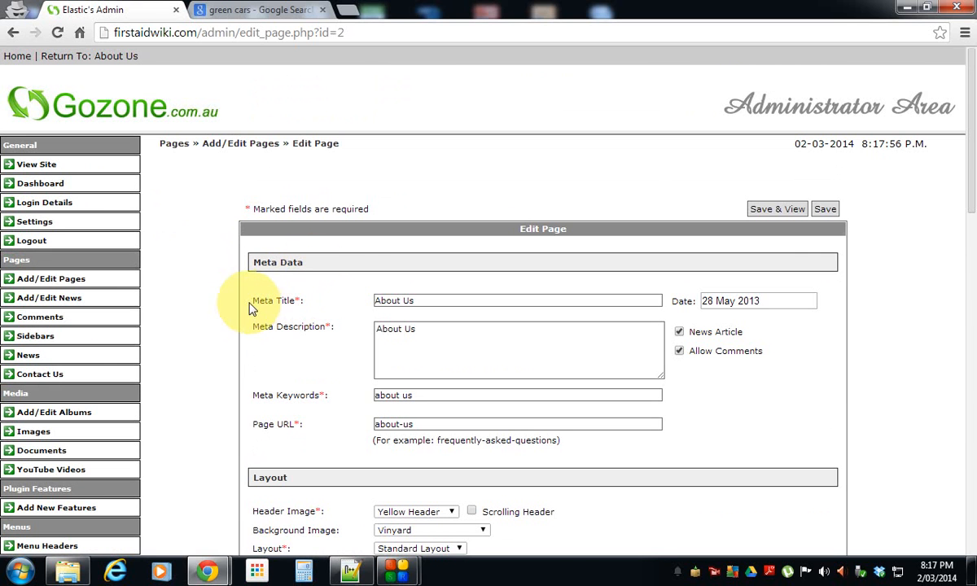
drag(253, 301, 297, 301)
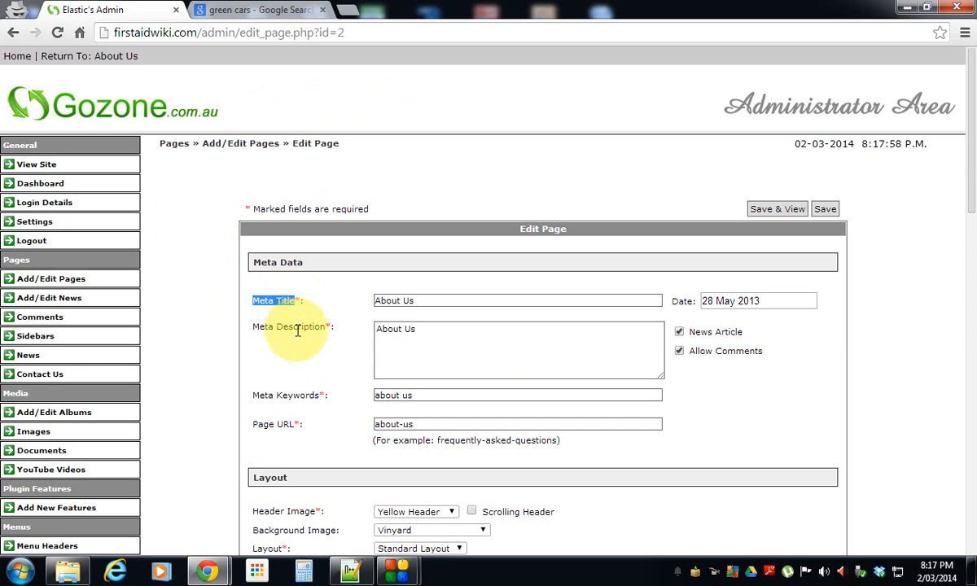
scroll(354, 327, down, 5)
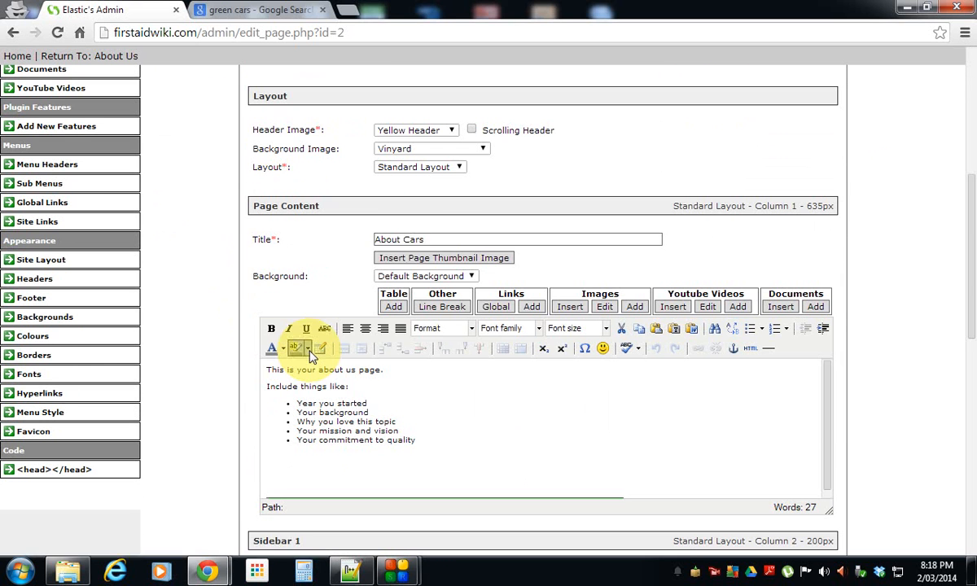
click(432, 240)
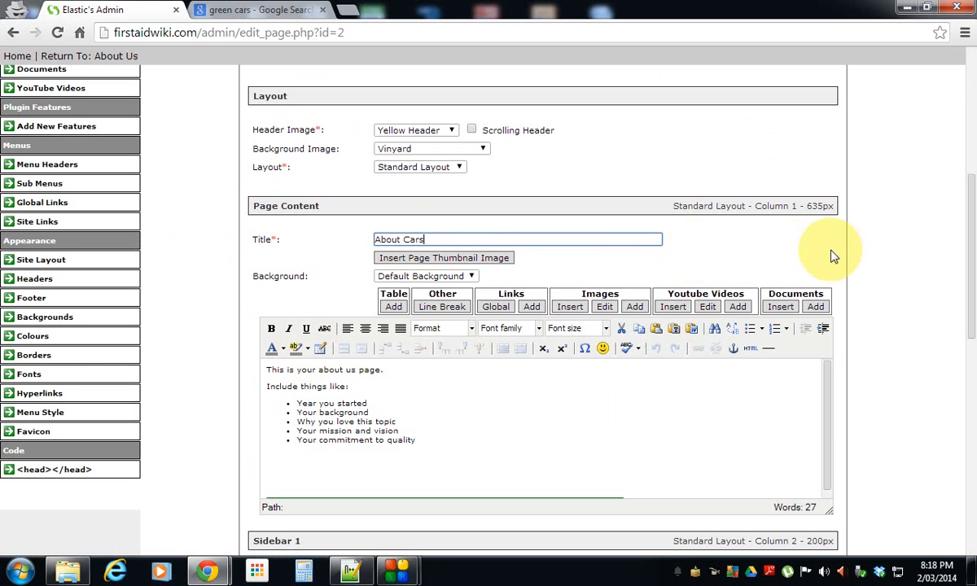
Save the About Us page and view it live, checking its new heading.
scroll(855, 254, up, 5)
click(778, 210)
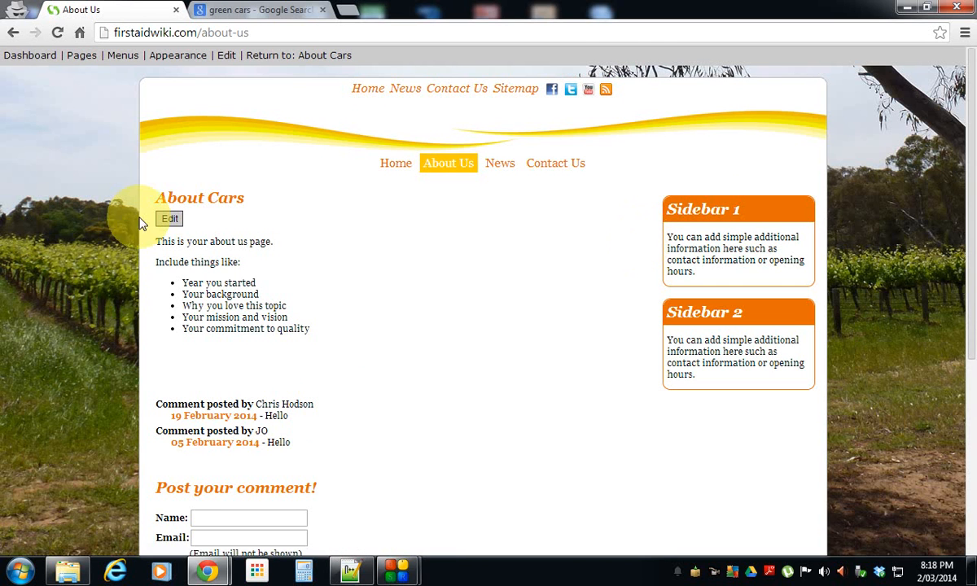
drag(153, 198, 277, 200)
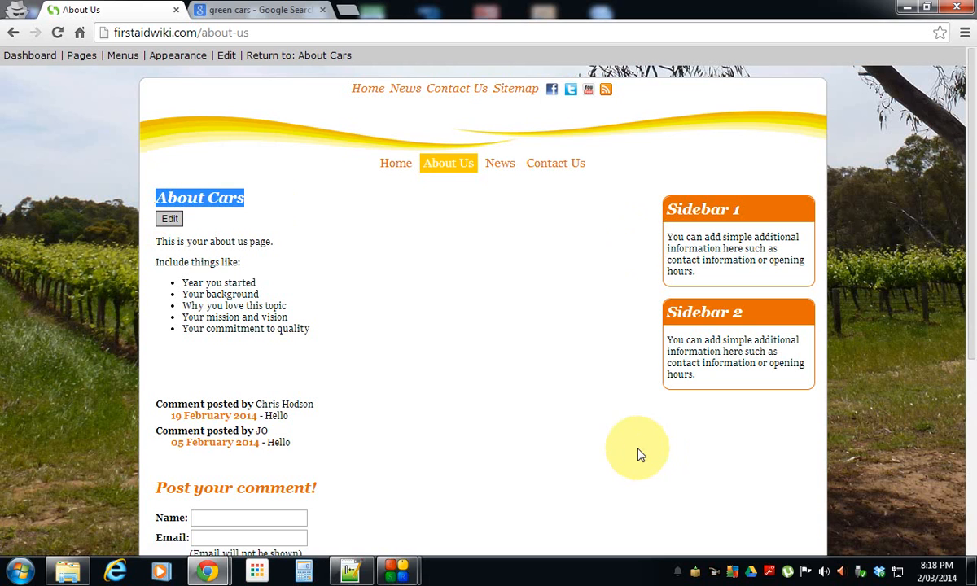